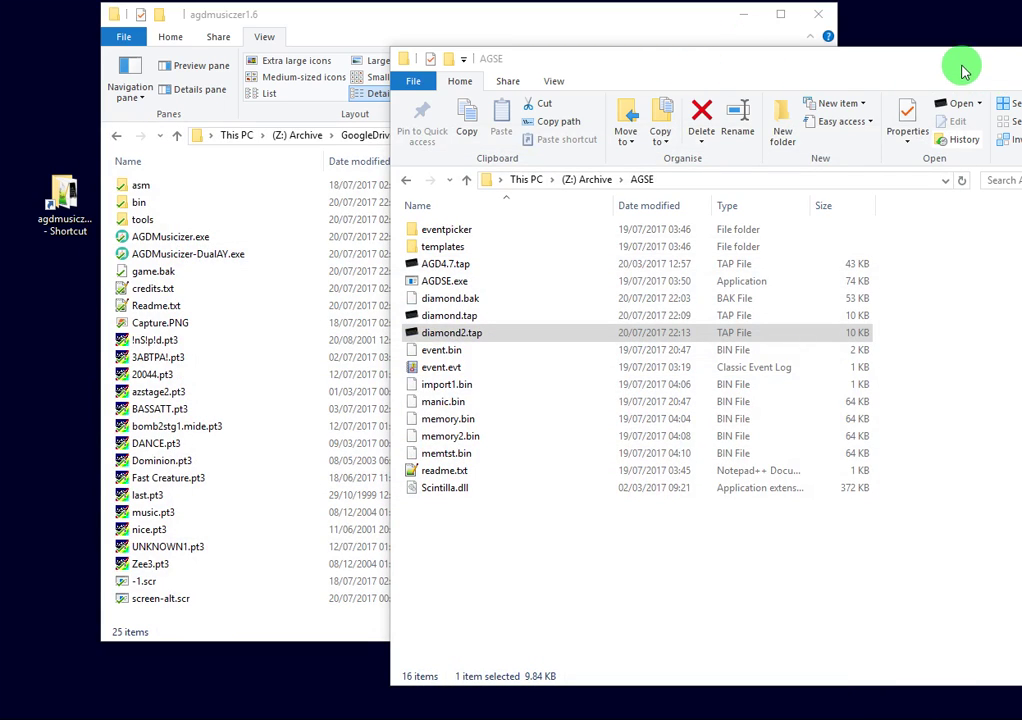
# Step: Open AGD4.7.tap from the AGSE folder in Fuse to launch Arcade Game Designer V4.7
pyautogui.click(768, 62)
pyautogui.moveTo(768, 62); pyautogui.dragTo(717, 62)
pyautogui.click(262, 283)
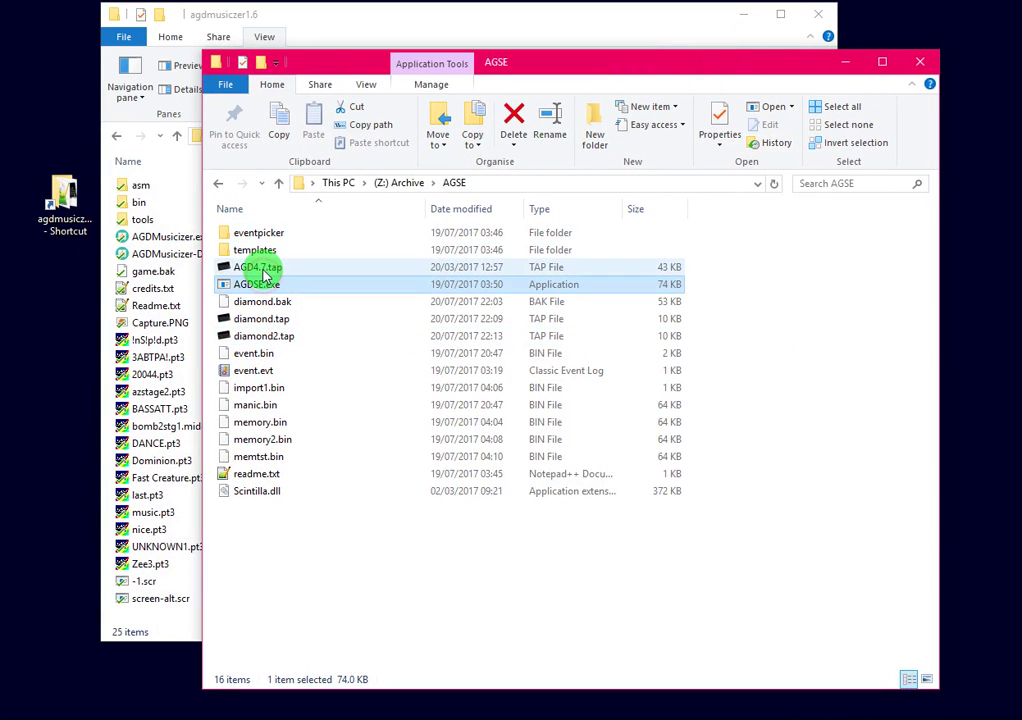
pyautogui.click(262, 267)
pyautogui.doubleClick(262, 267)
# Step: Check the Miscellaneous settings, where AY sounds are OFF, and return to the main menu
pyautogui.moveTo(276, 67); pyautogui.dragTo(498, 42)
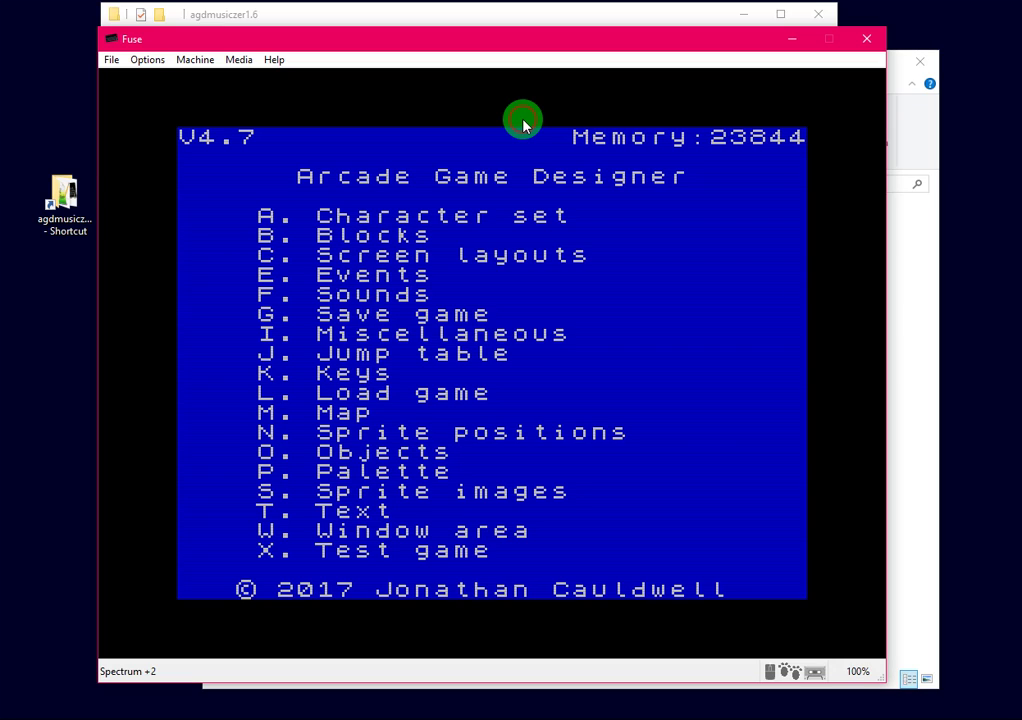
pyautogui.press('i')
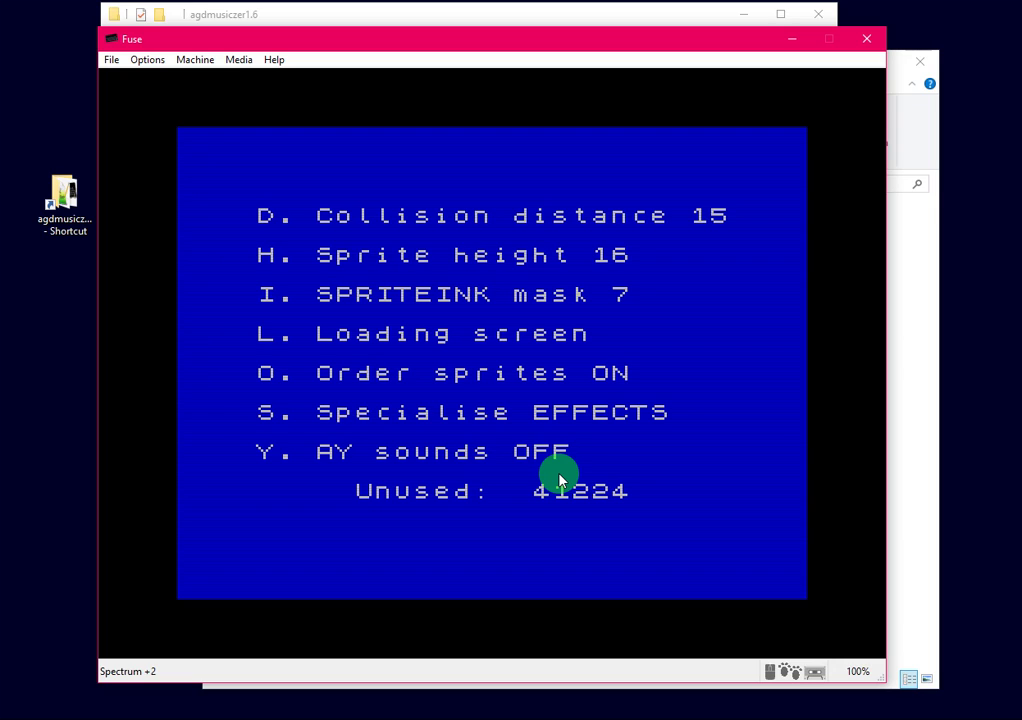
pyautogui.press('space')
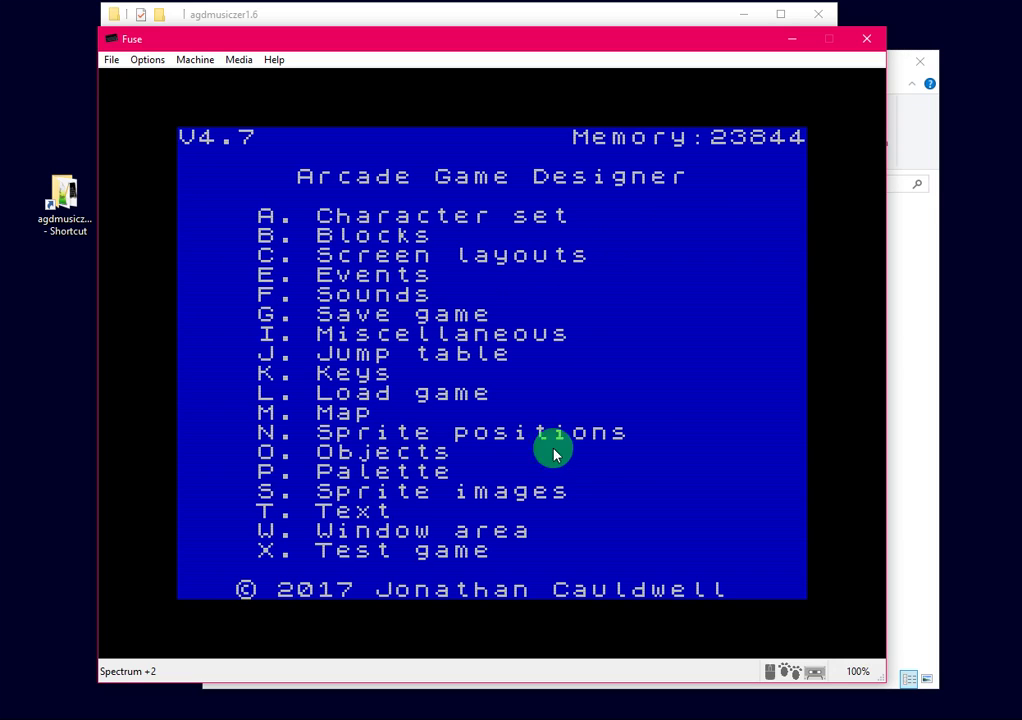
# Step: Clear the virtual tape and save the game as 'diamond' with a BASIC loader
pyautogui.click(239, 59)
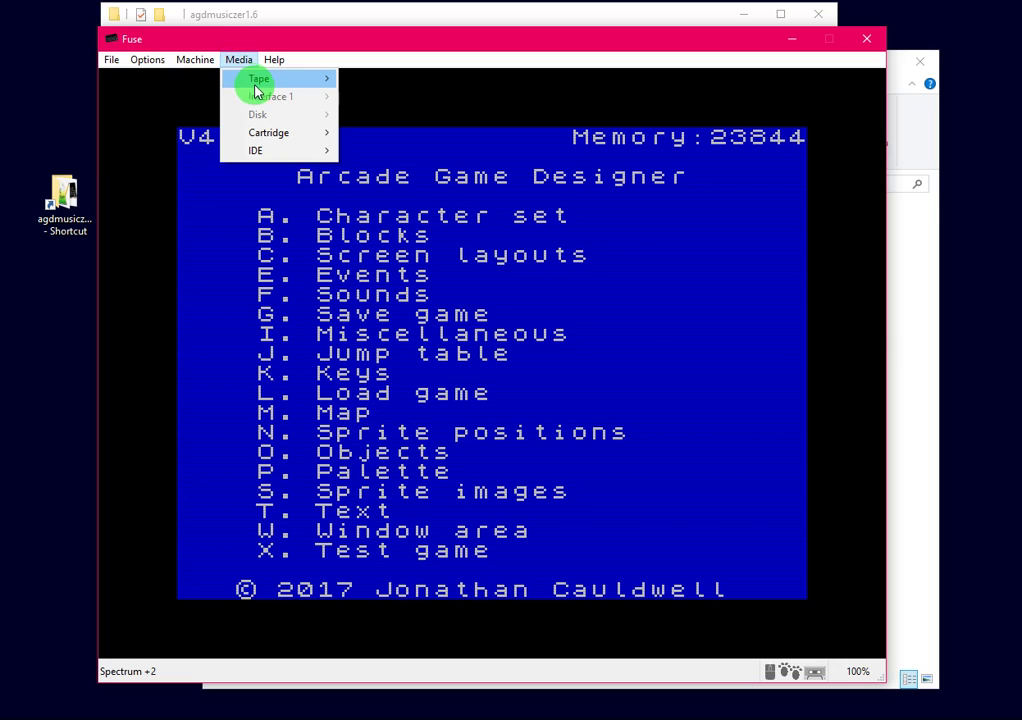
pyautogui.moveTo(252, 86)
pyautogui.click(378, 152)
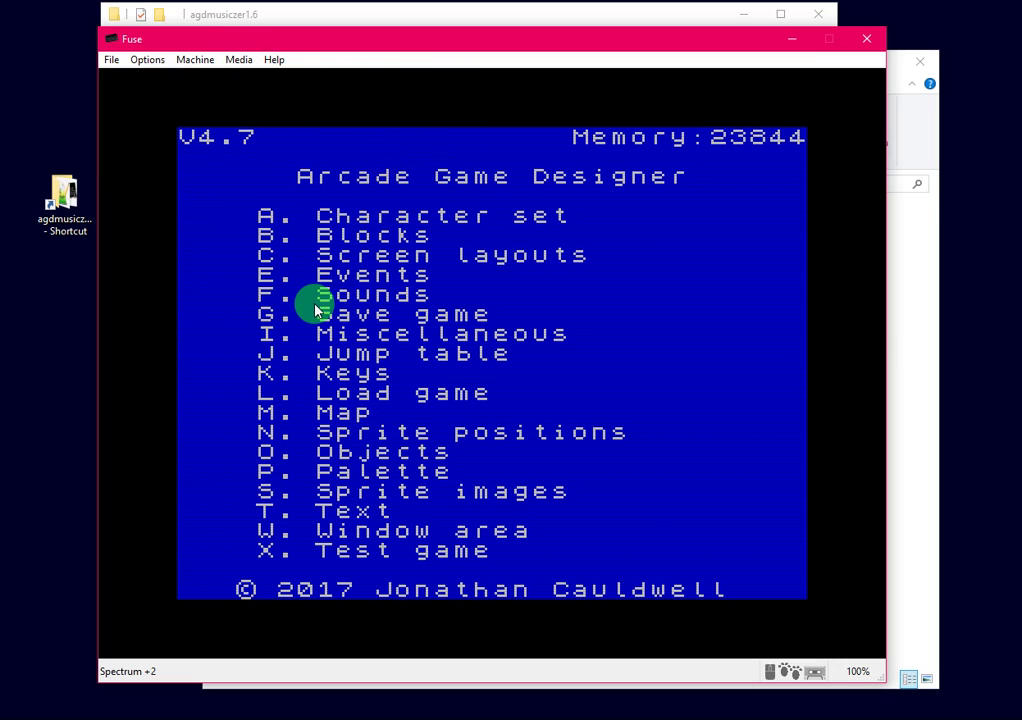
pyautogui.write('g')
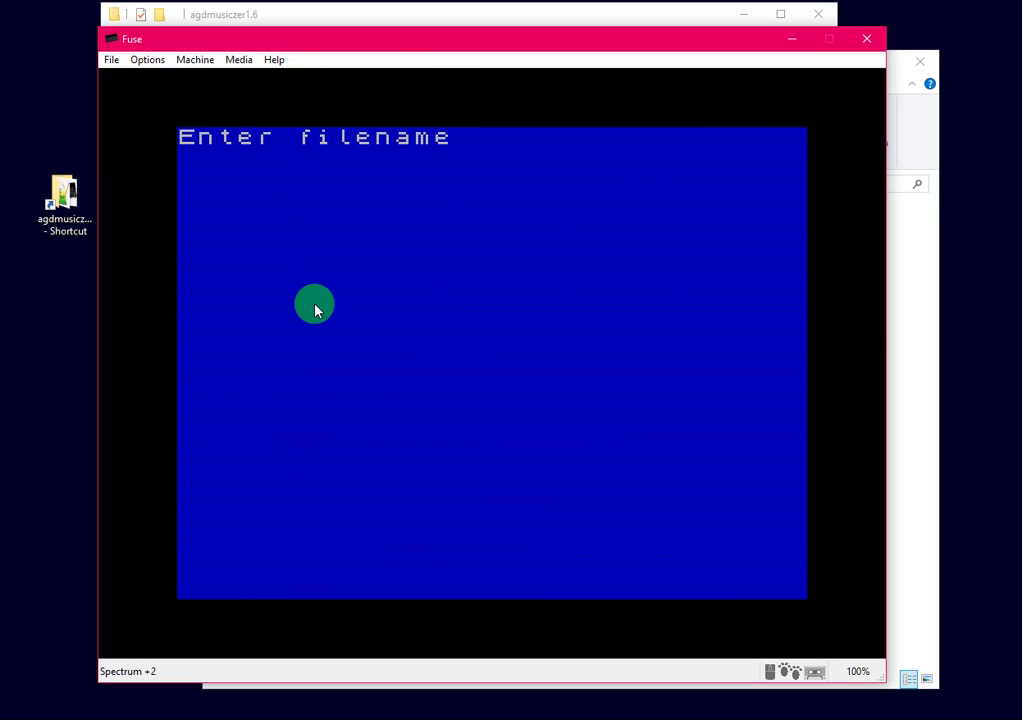
pyautogui.write('diamond')
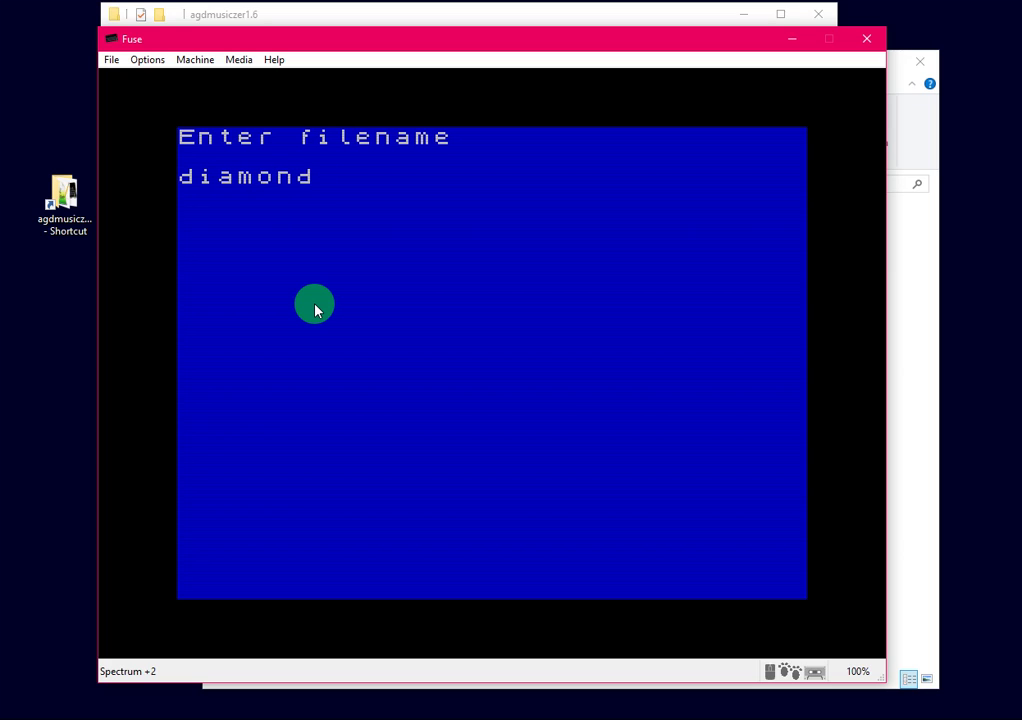
pyautogui.press('Return')
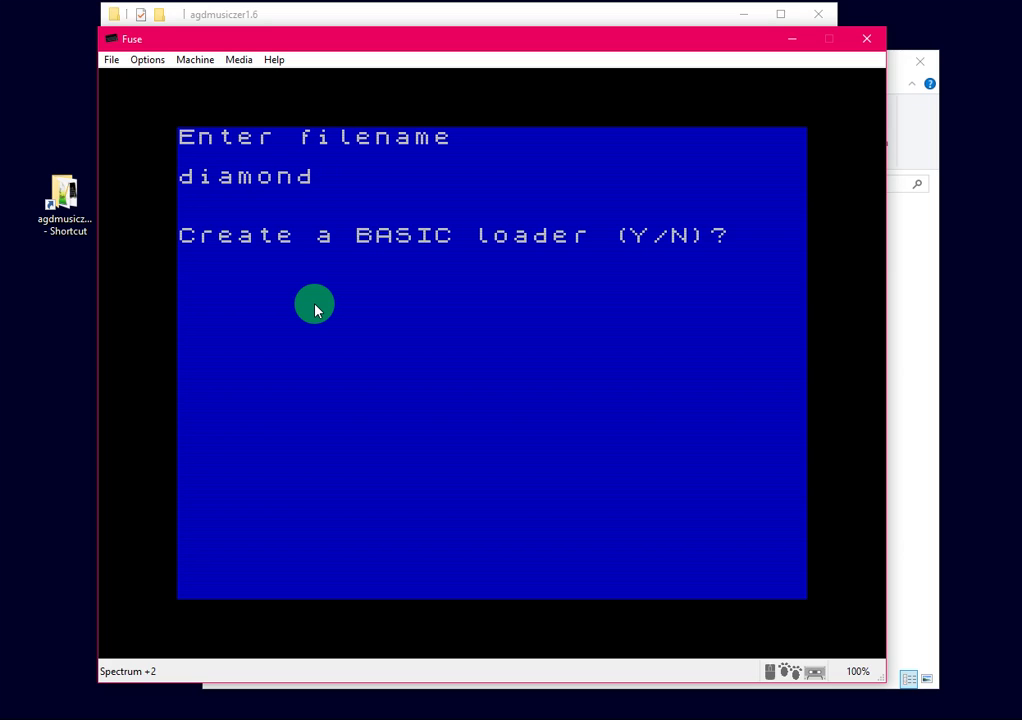
pyautogui.press('y')
# Step: Write the tape out as game.tap in the agdmusiczer1.6 folder
pyautogui.click(238, 60)
pyautogui.click(259, 79)
pyautogui.click(381, 170)
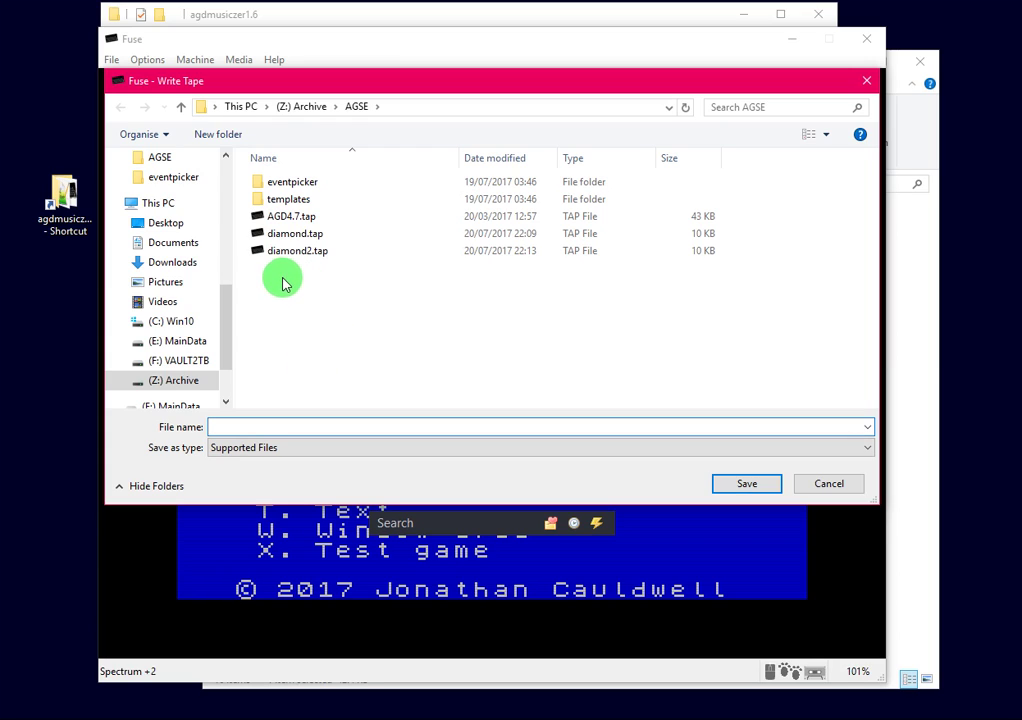
pyautogui.click(226, 156)
pyautogui.click(190, 199)
pyautogui.click(303, 431)
pyautogui.write('game.tap')
pyautogui.press('Return')
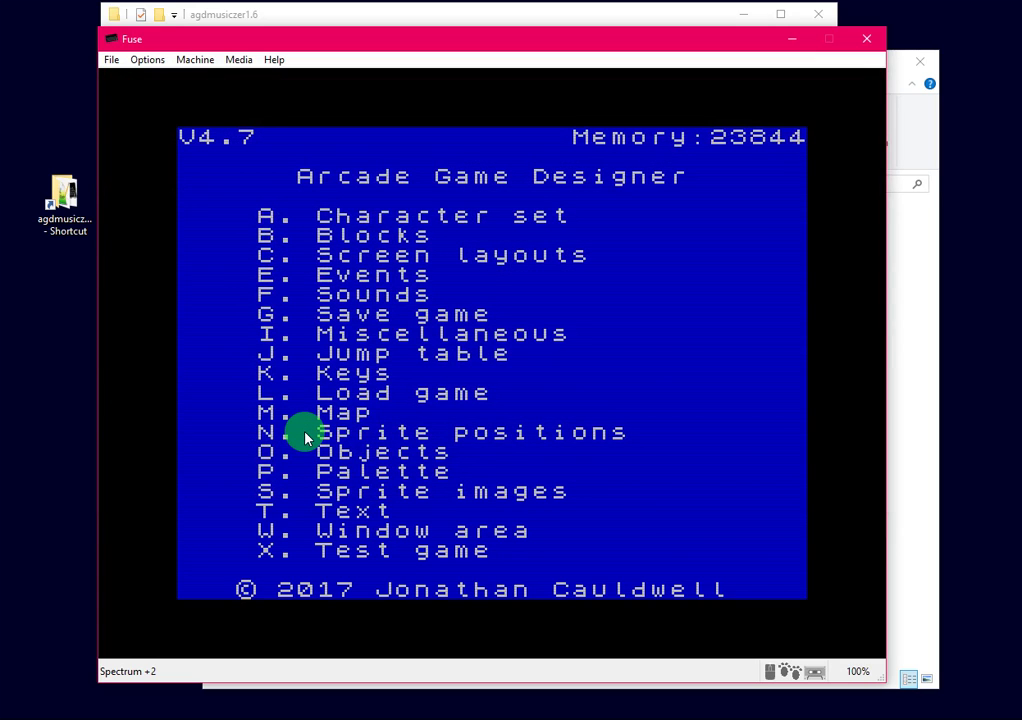
# Step: Hide Fuse and the AGSE window, then delete game.bak from agdmusiczer1.6, leaving game.tap
pyautogui.click(790, 42)
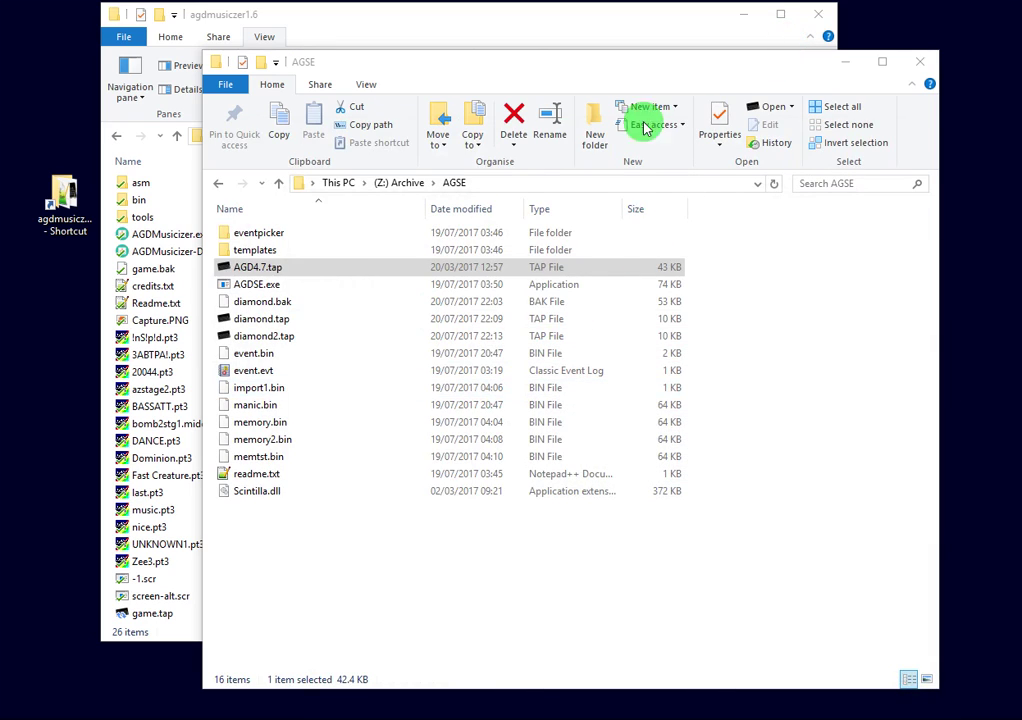
pyautogui.click(846, 63)
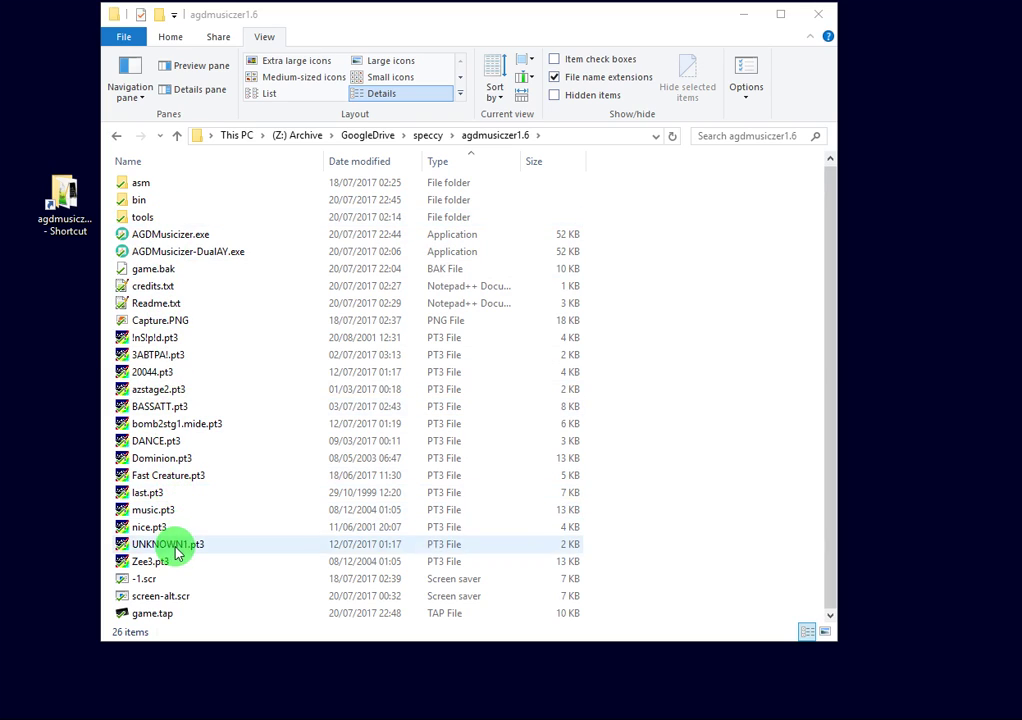
pyautogui.click(140, 188)
pyautogui.press('Down')
pyautogui.press('Down')
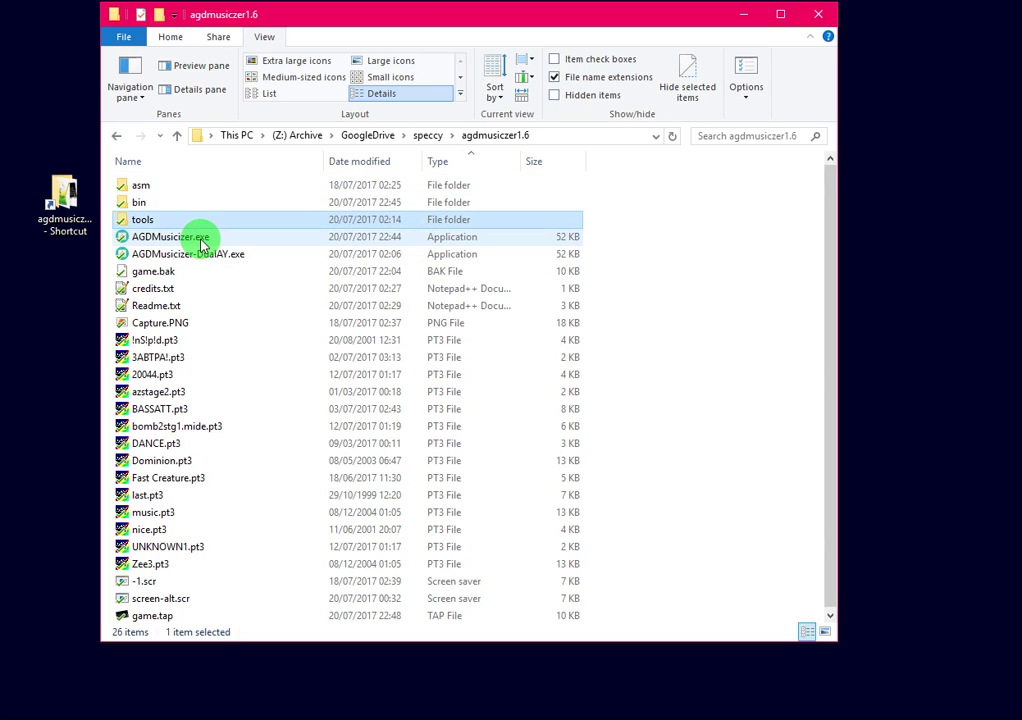
pyautogui.click(182, 270)
pyautogui.press('Delete')
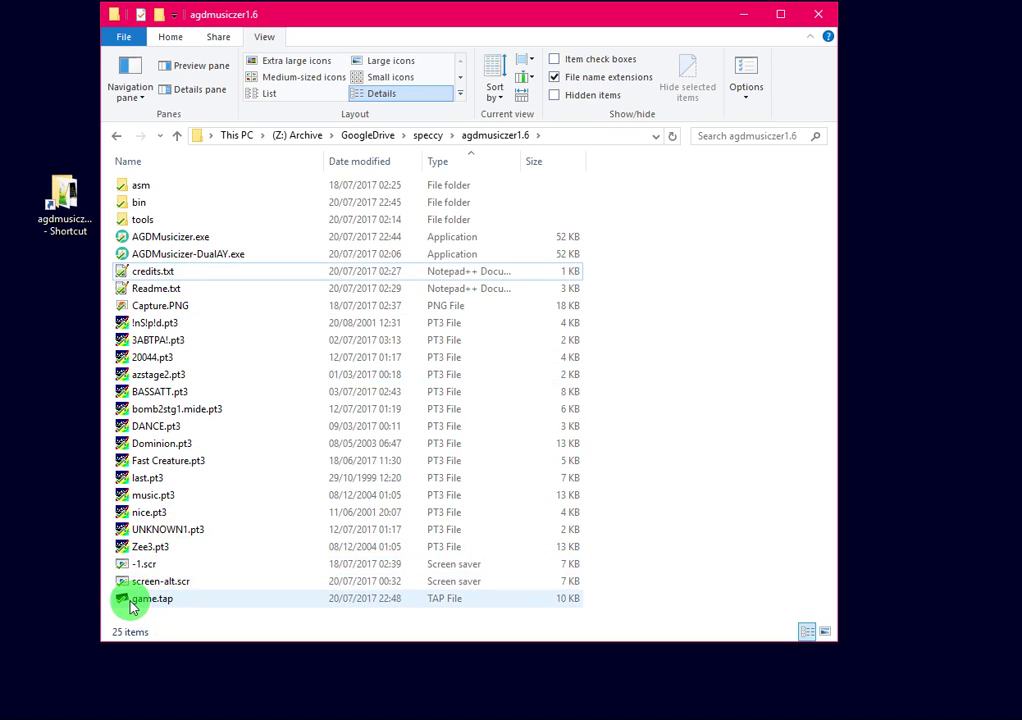
pyautogui.click(180, 600)
pyautogui.click(152, 620)
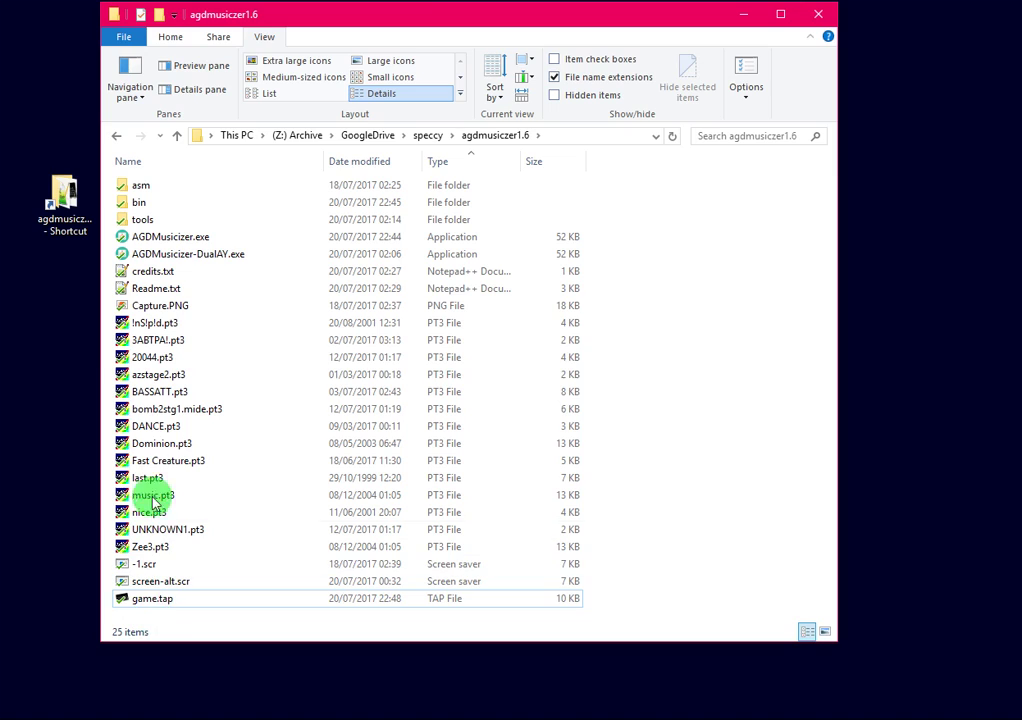
pyautogui.doubleClick(176, 342)
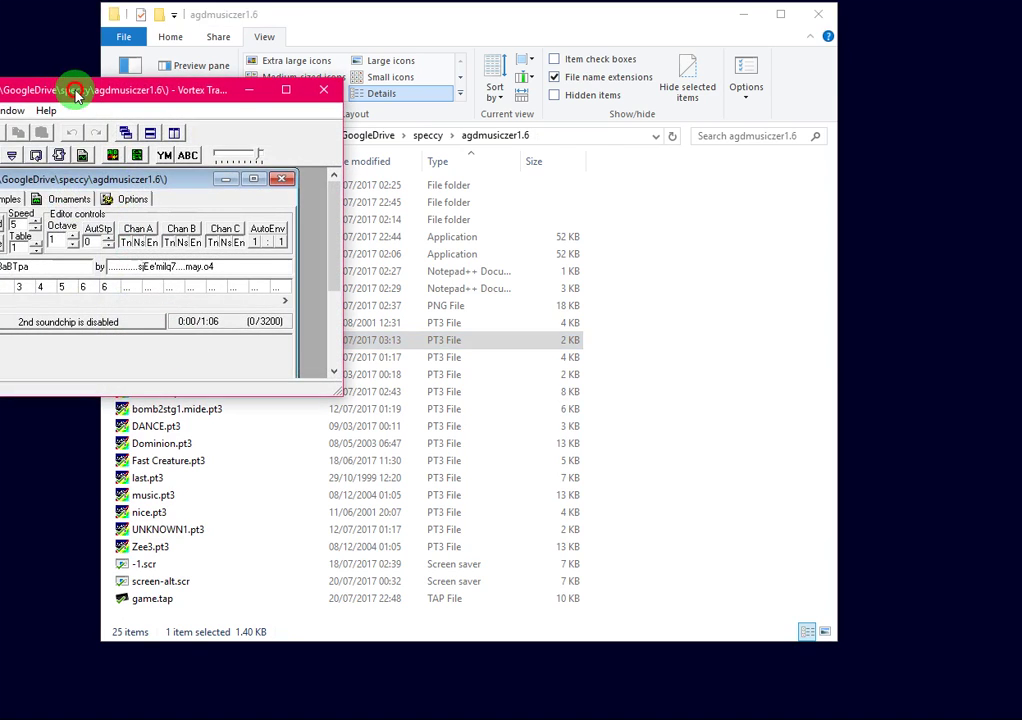
pyautogui.moveTo(73, 91); pyautogui.dragTo(319, 47)
pyautogui.moveTo(584, 358); pyautogui.dragTo(618, 538)
pyautogui.click(296, 75)
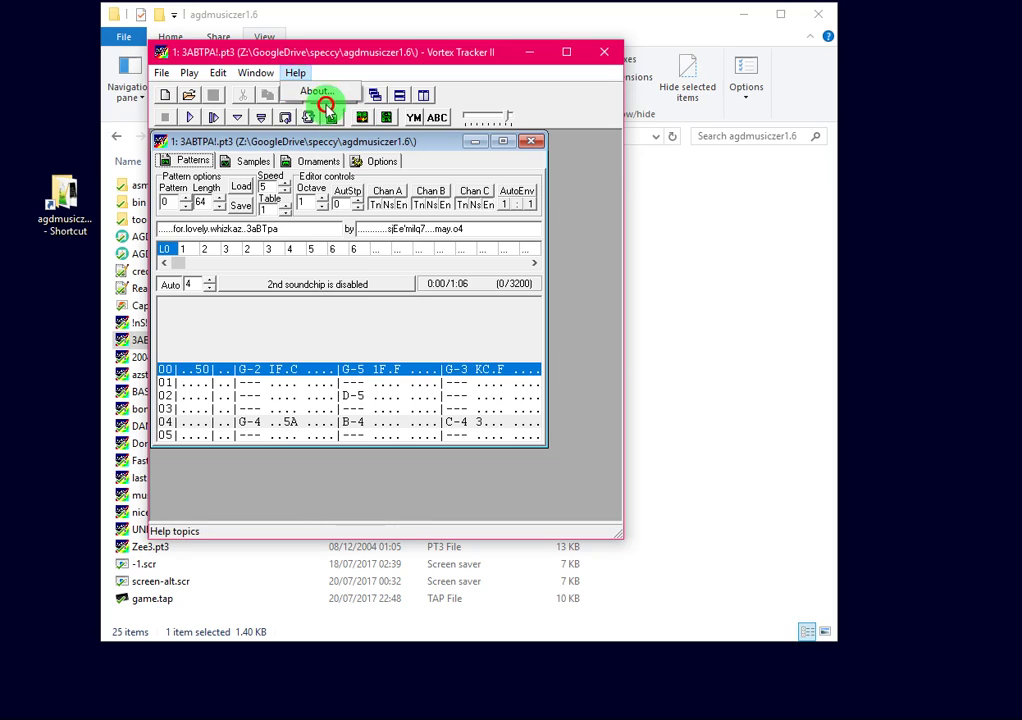
pyautogui.click(326, 106)
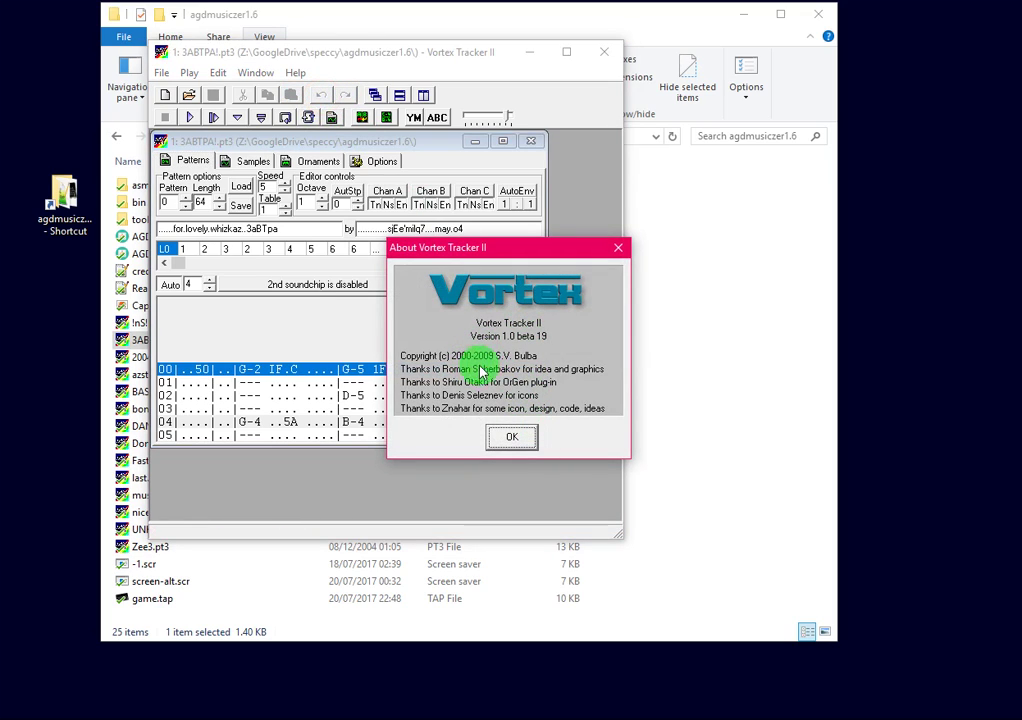
pyautogui.click(507, 437)
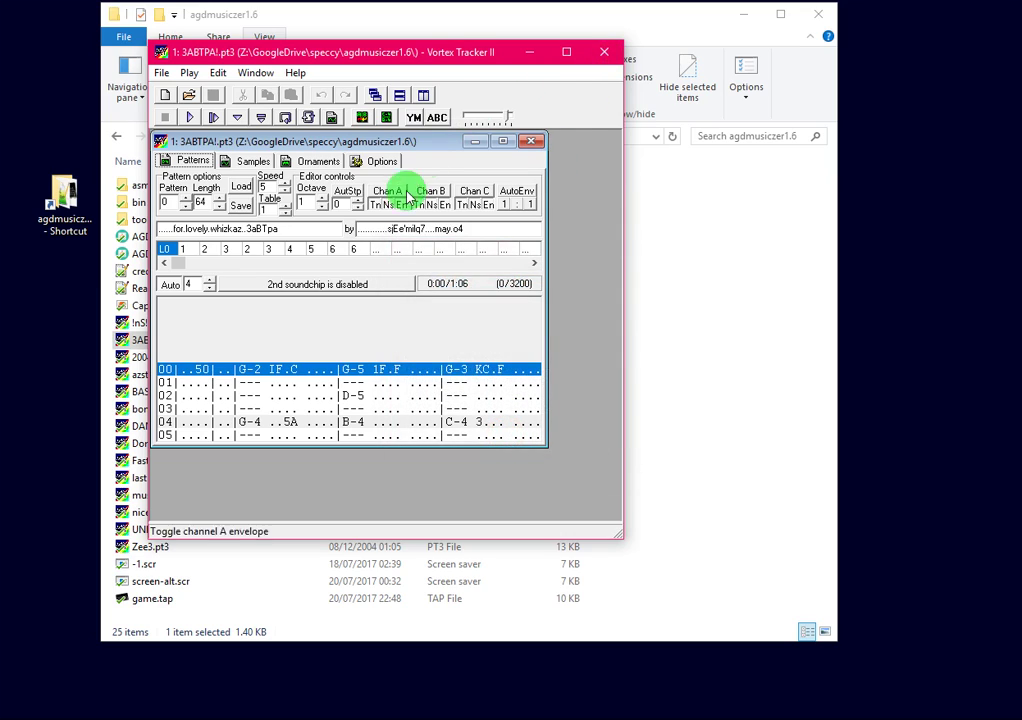
pyautogui.click(606, 52)
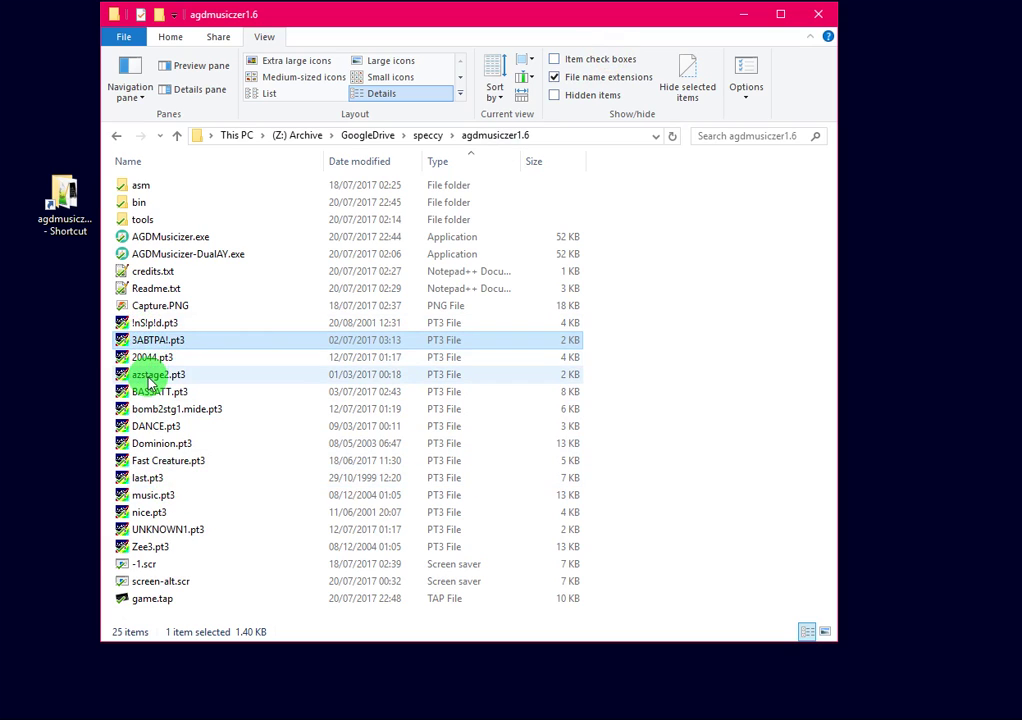
# Step: Drop BASSATT.pt3 onto AGDMusicizer.exe to build diamond.tap with that tune
pyautogui.moveTo(150, 394); pyautogui.dragTo(195, 242)
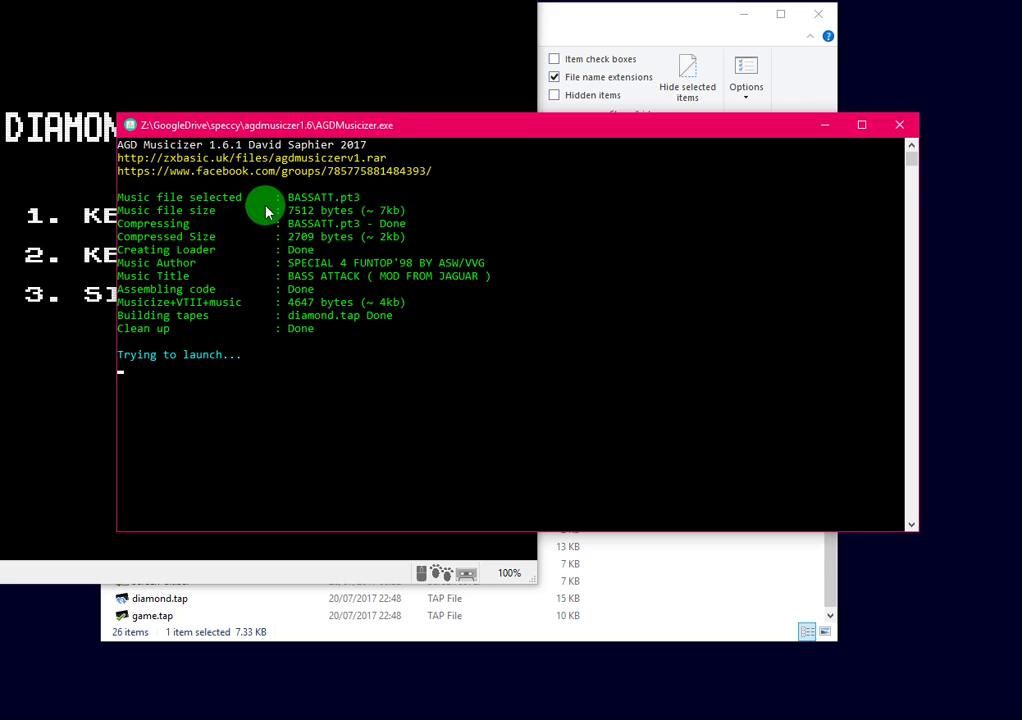
pyautogui.moveTo(287, 218); pyautogui.dragTo(403, 213)
pyautogui.moveTo(290, 237)
pyautogui.mouseDown()
pyautogui.moveTo(309, 241)
pyautogui.moveTo(316, 257)
pyautogui.moveTo(521, 267)
pyautogui.mouseUp()
pyautogui.moveTo(290, 276); pyautogui.dragTo(497, 278)
pyautogui.click(489, 276)
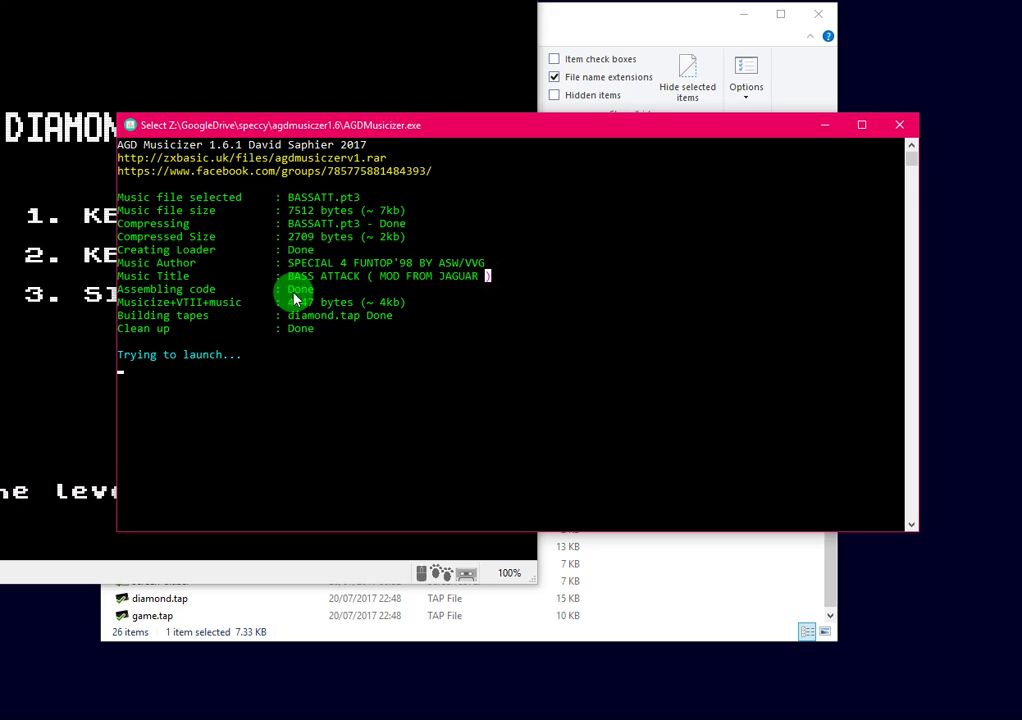
pyautogui.moveTo(291, 305); pyautogui.dragTo(318, 305)
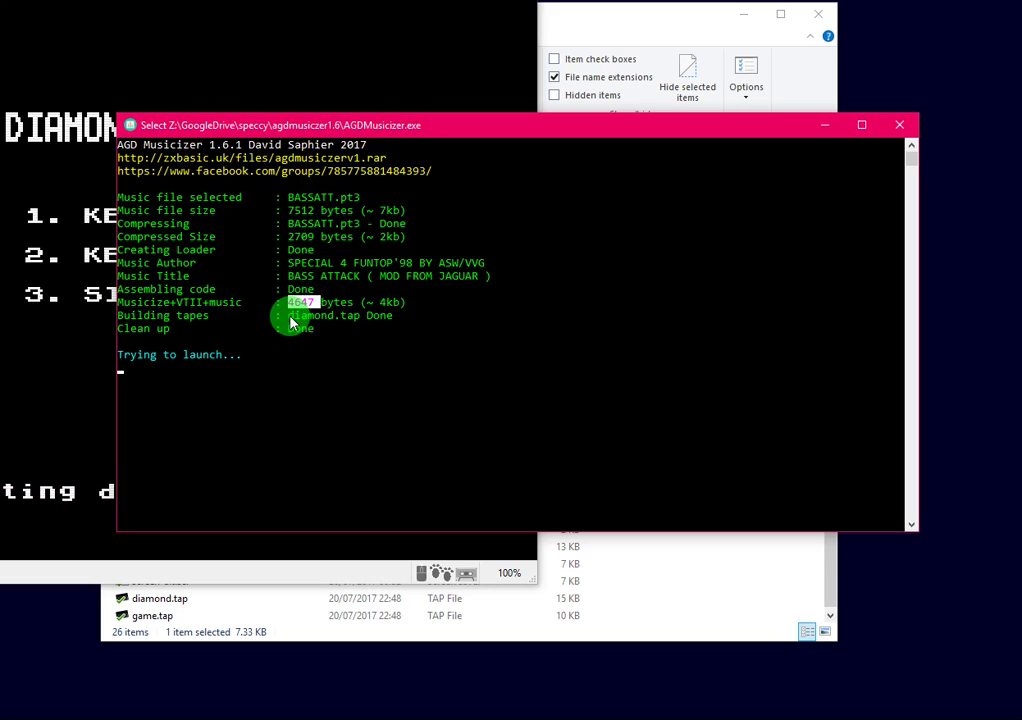
pyautogui.moveTo(290, 318); pyautogui.dragTo(362, 319)
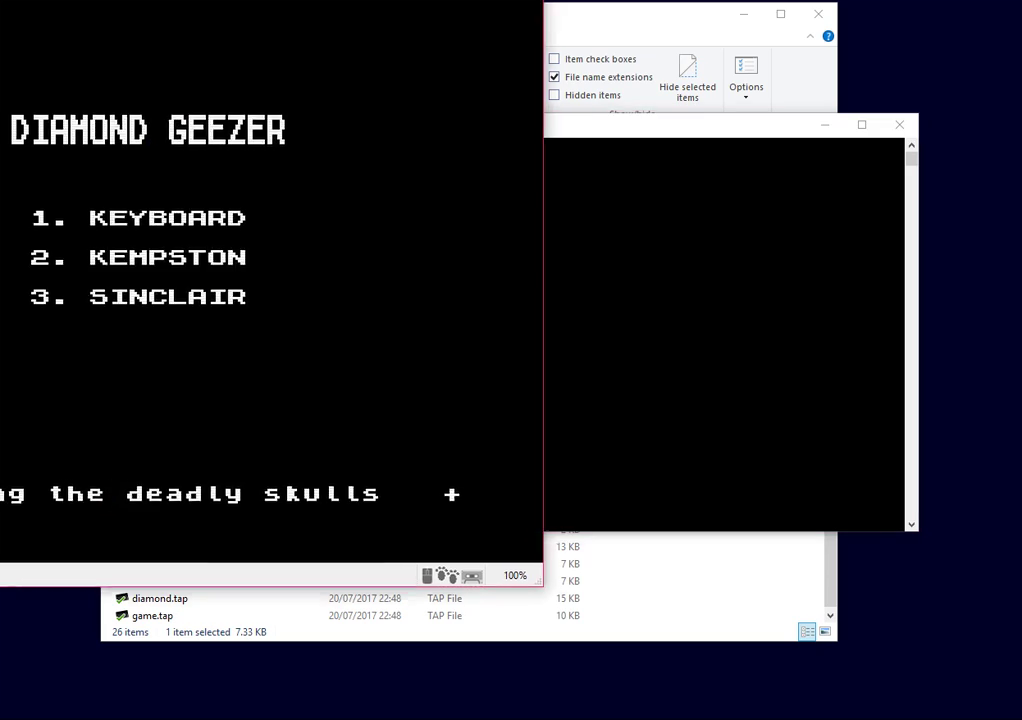
# Step: Start Diamond Geezer with 1 Keyboard and walk the player left, right and up the ladder
pyautogui.moveTo(482, 32); pyautogui.dragTo(502, 32)
pyautogui.press('1')
pyautogui.press('p')
pyautogui.press('o')
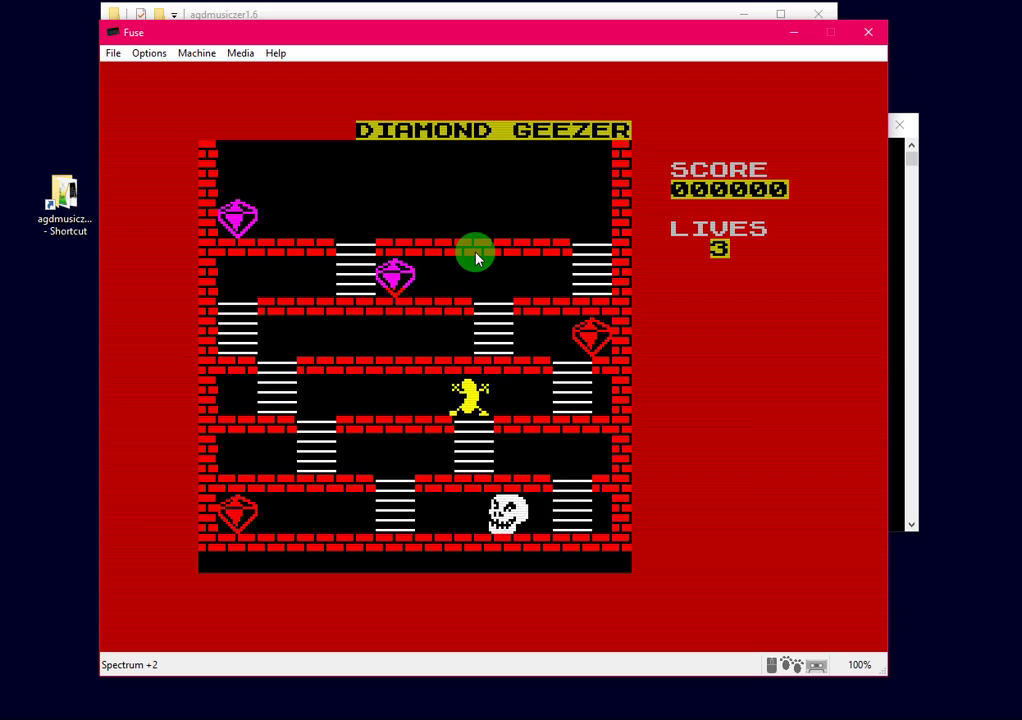
pyautogui.press('p')
pyautogui.press('q')
pyautogui.press('o')
# Step: Close Fuse and let the Musicizer console finish and exit
pyautogui.hotkey('alt', 'F4')
pyautogui.click(342, 410)
pyautogui.press('Return')
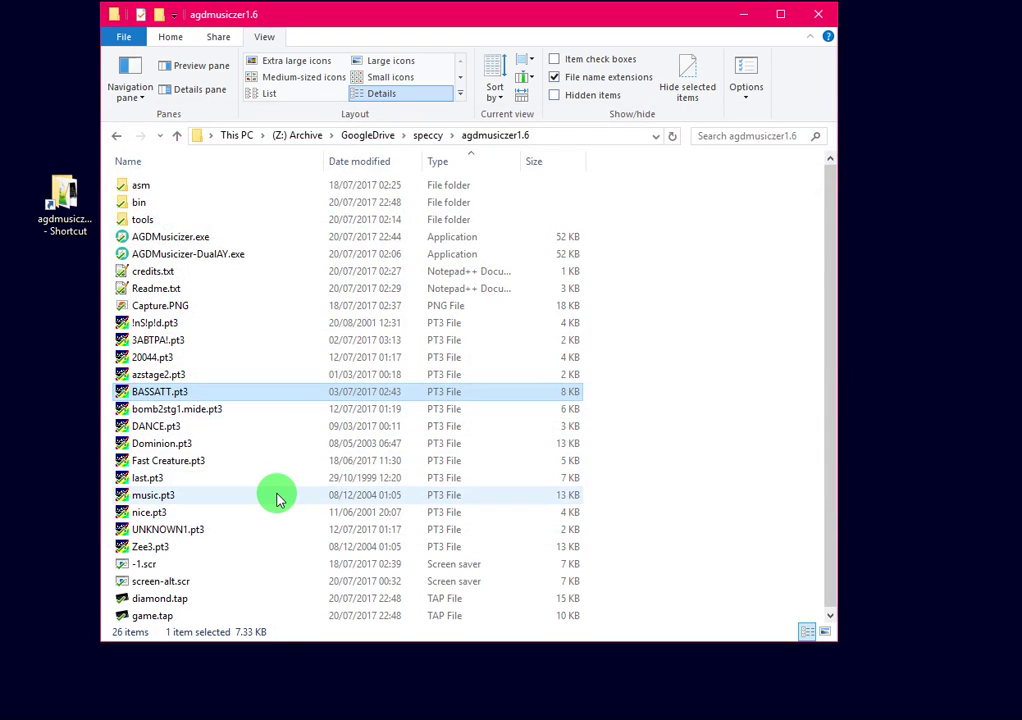
# Step: Rename -1.scr to screen.scr and launch ZX Paintbrush
pyautogui.click(140, 561)
pyautogui.click(145, 562)
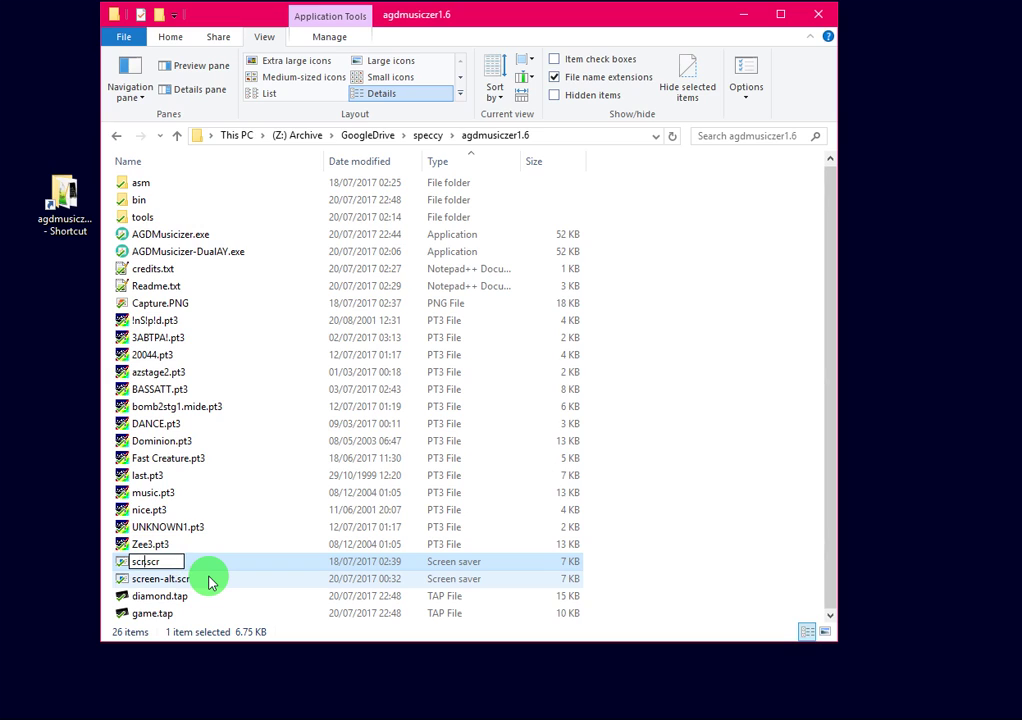
pyautogui.press('Return')
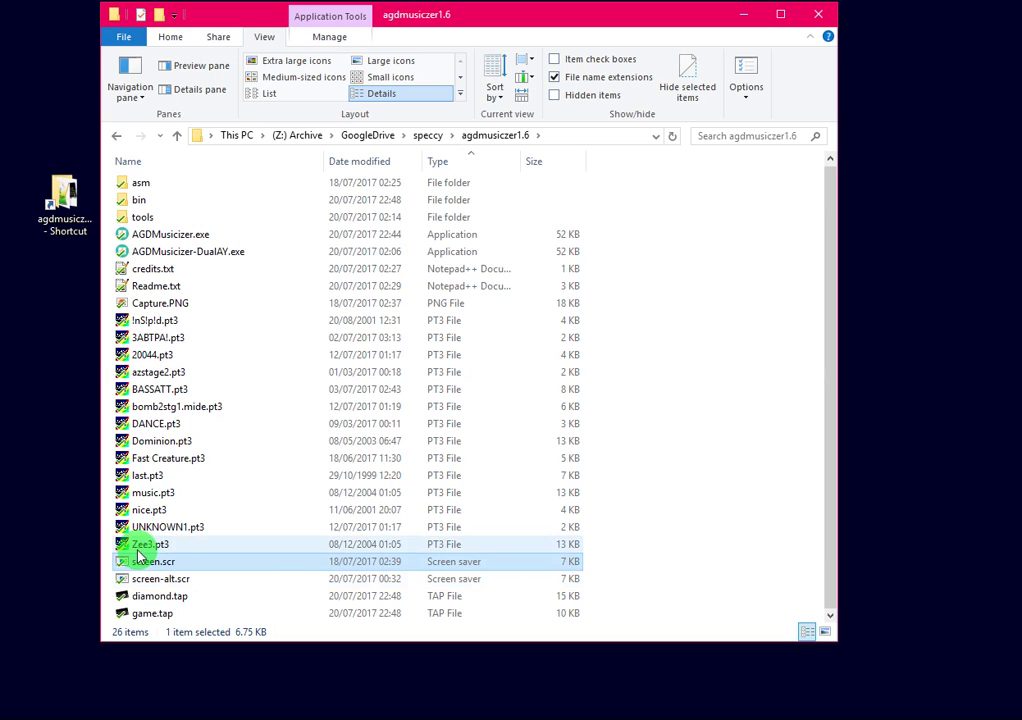
pyautogui.click(14, 713)
pyautogui.click(14, 713)
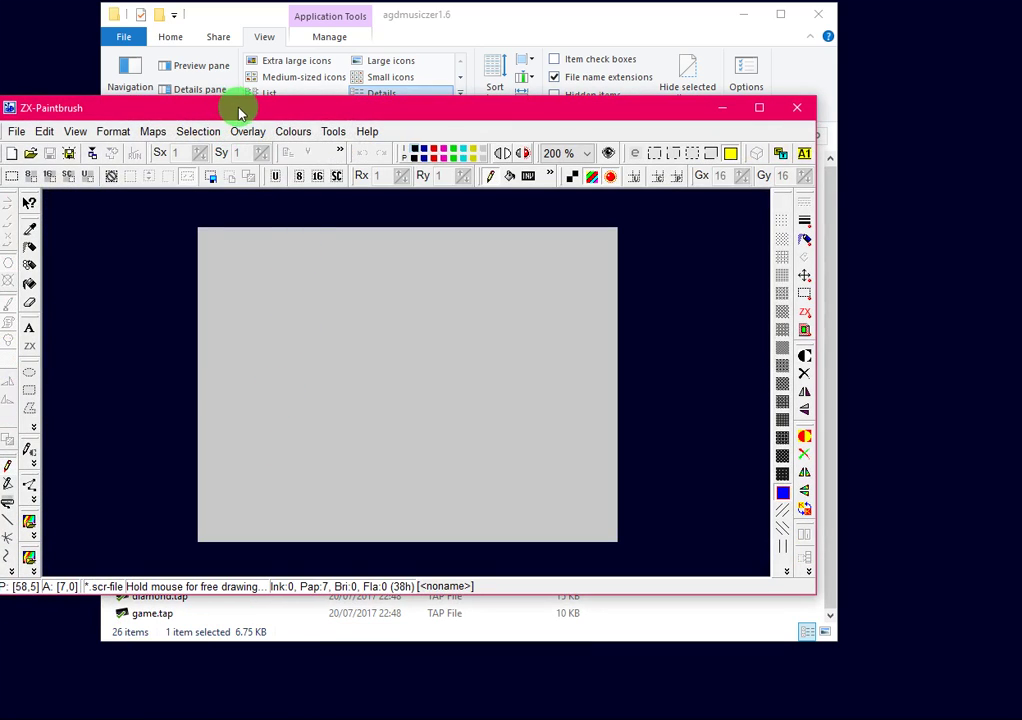
# Step: Load screen-alt.scr, then screen.scr with the AGDMUSICIZER logo, into ZX Paintbrush, then minimise it
pyautogui.moveTo(240, 109); pyautogui.dragTo(542, 98)
pyautogui.moveTo(160, 561)
pyautogui.mouseDown()
pyautogui.moveTo(598, 372)
pyautogui.moveTo(500, 374)
pyautogui.moveTo(212, 529)
pyautogui.moveTo(194, 586)
pyautogui.moveTo(860, 410)
pyautogui.mouseUp()
pyautogui.moveTo(210, 561)
pyautogui.mouseDown()
pyautogui.moveTo(293, 545)
pyautogui.moveTo(967, 331)
pyautogui.moveTo(960, 300)
pyautogui.mouseUp()
pyautogui.moveTo(882, 92); pyautogui.dragTo(764, 97)
pyautogui.click(206, 118)
pyautogui.click(260, 238)
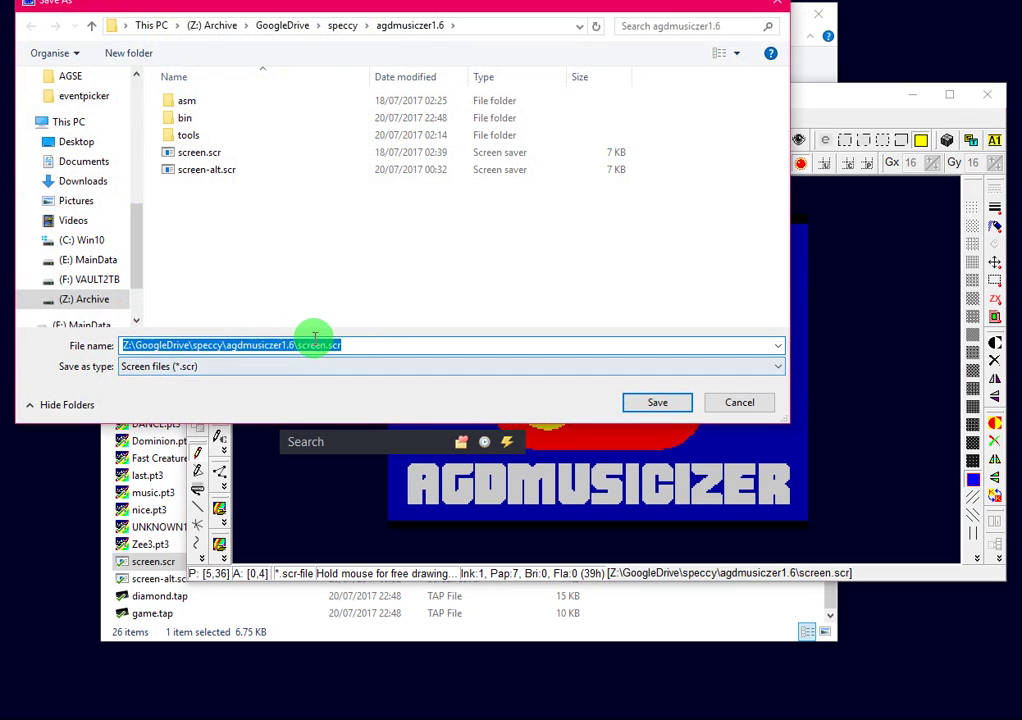
pyautogui.click(911, 95)
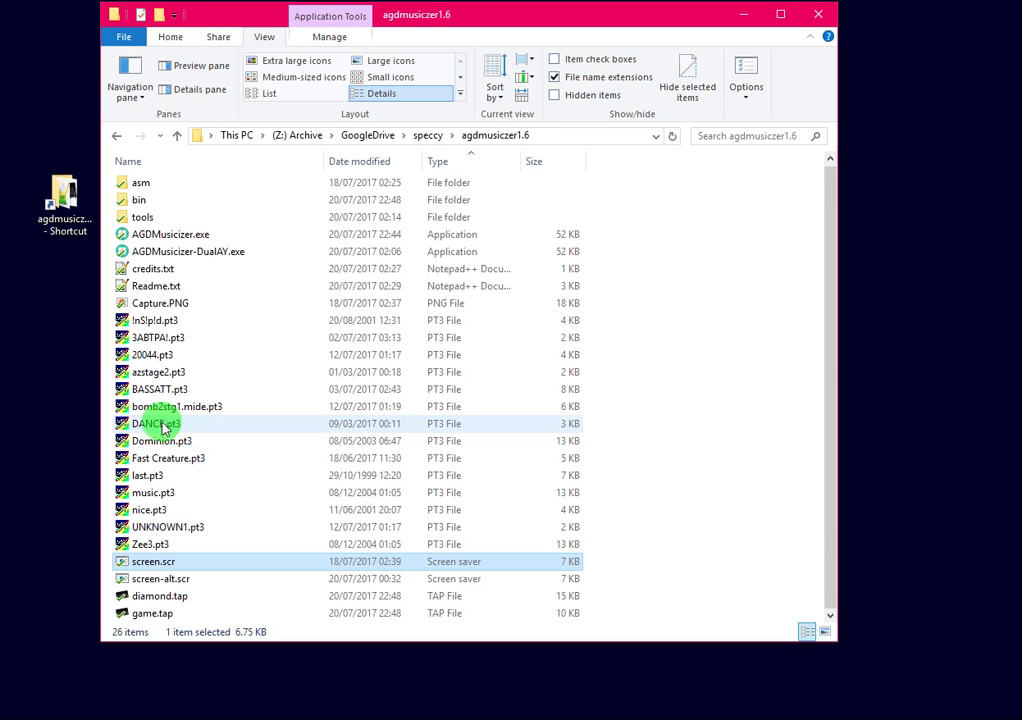
# Step: Rebuild diamond.tap with DANCE.pt3, watch its Welcome title menu in Fuse, then close Fuse
pyautogui.moveTo(151, 424); pyautogui.dragTo(180, 236)
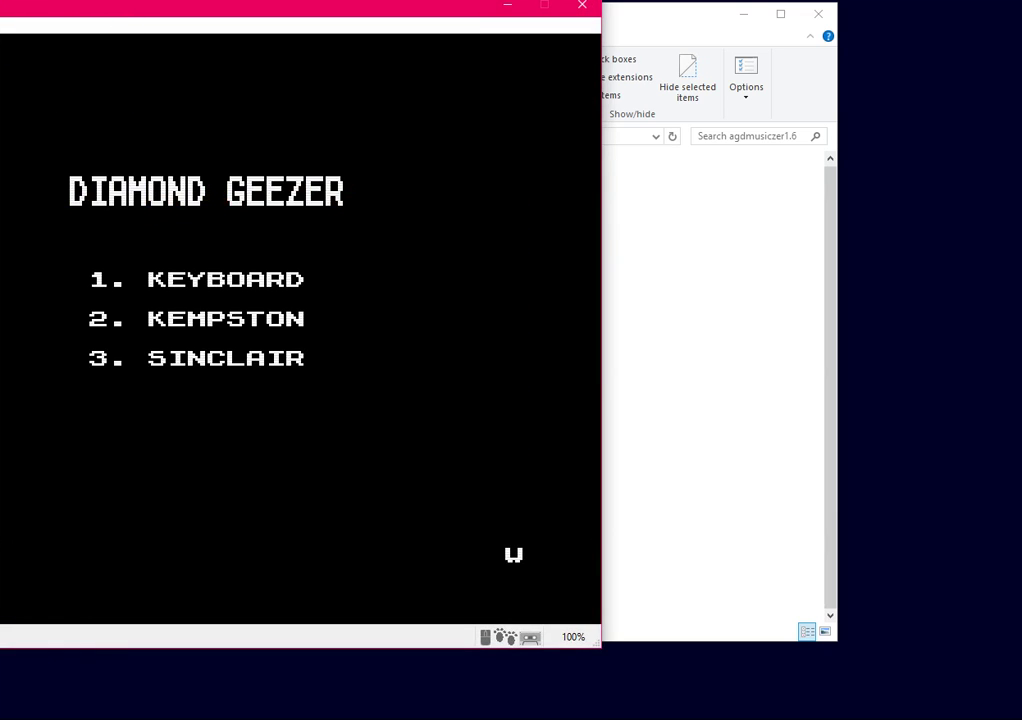
pyautogui.moveTo(2, 8); pyautogui.dragTo(217, 34)
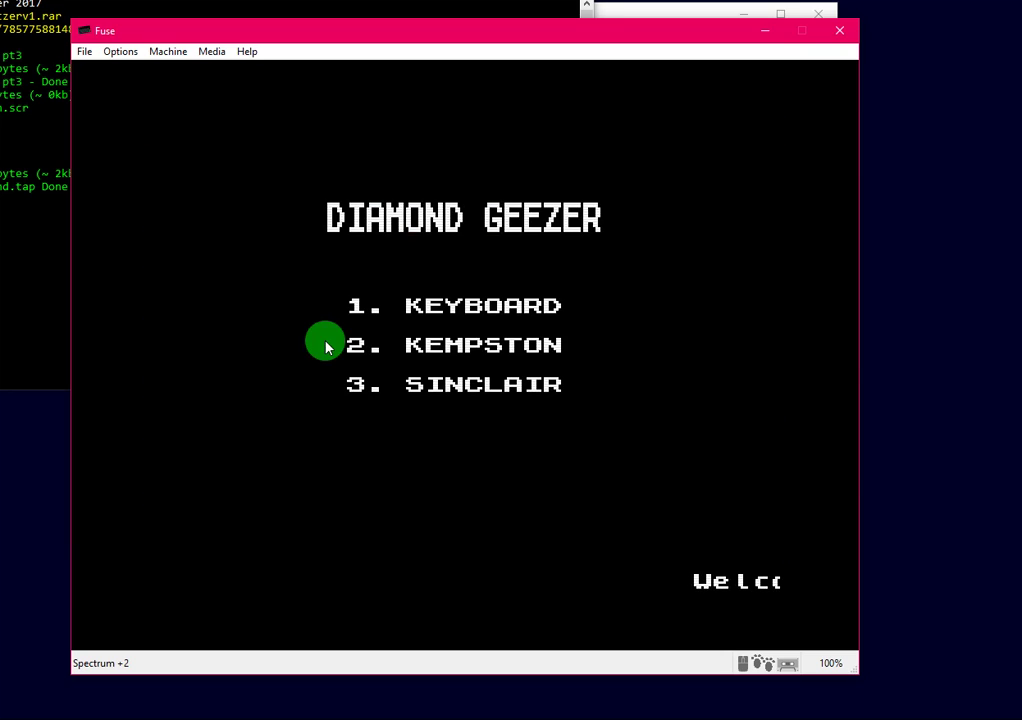
pyautogui.hotkey('alt', 'F4')
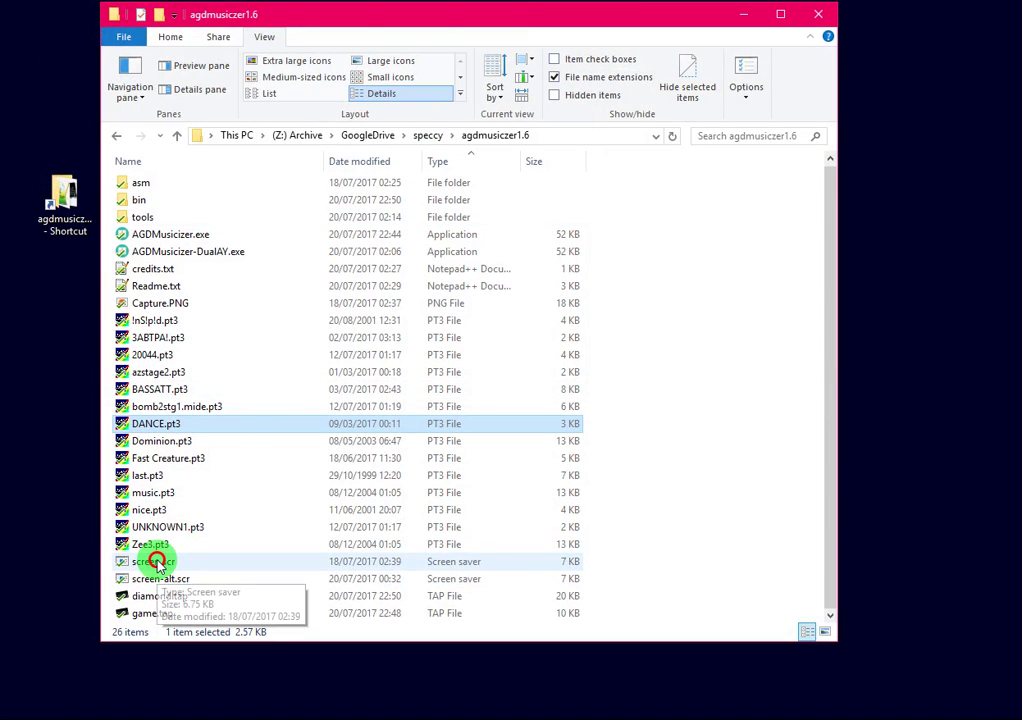
# Step: Close the console, rename screen.scr to screen-old.scr, and rename screen-alt.scr to screen.scr
pyautogui.click(240, 566)
pyautogui.press('F2')
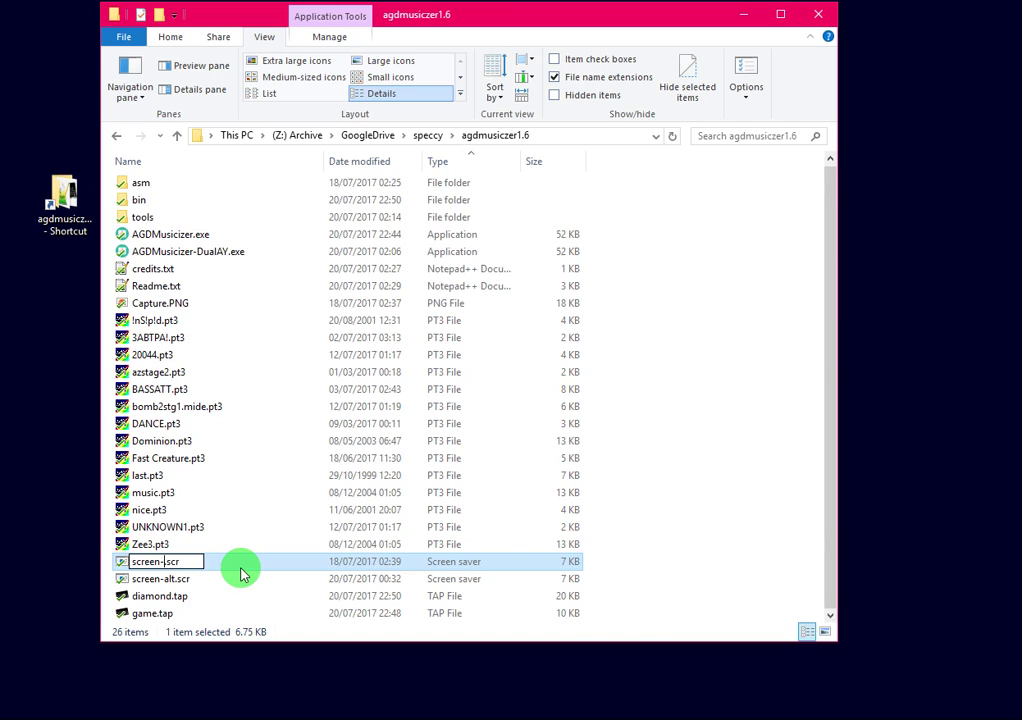
pyautogui.press('Down')
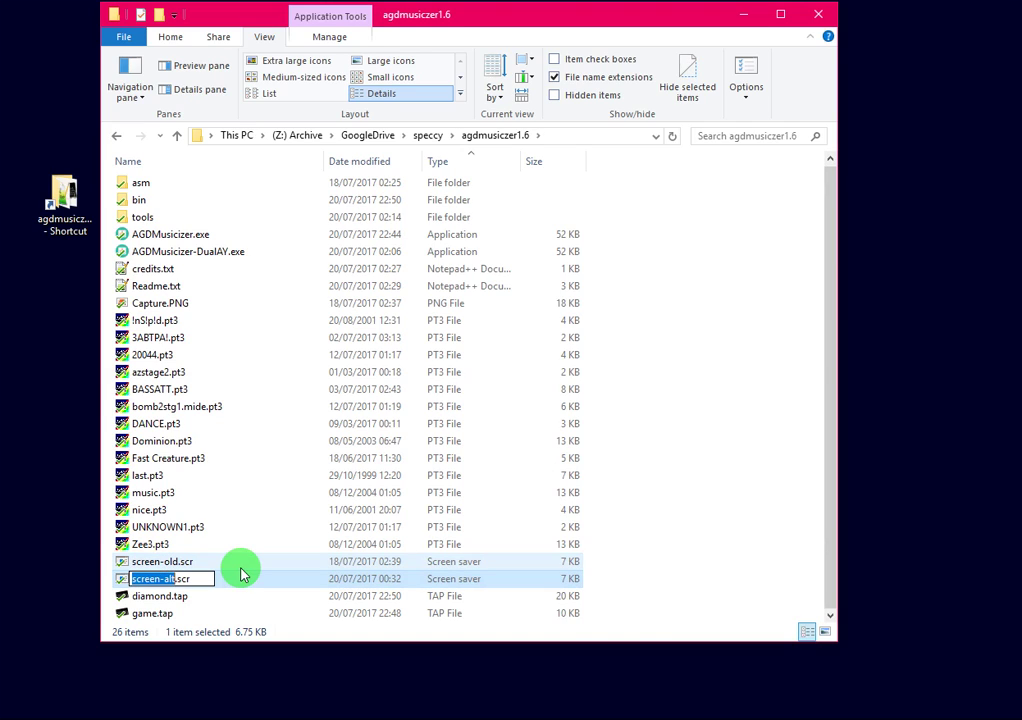
pyautogui.press('Return')
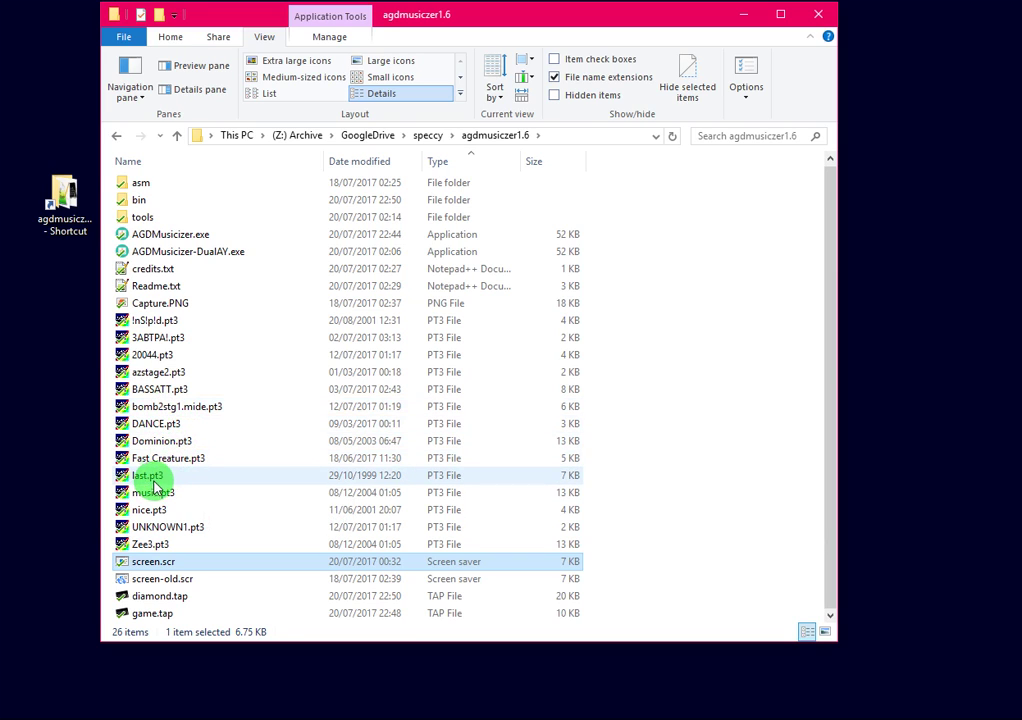
# Step: Rebuild diamond.tap with UNKNOWN1.pt3 in the dual-AY Musicizer, run it in Fuse, then close Fuse and the console
pyautogui.click(152, 492)
pyautogui.moveTo(150, 527); pyautogui.dragTo(190, 240)
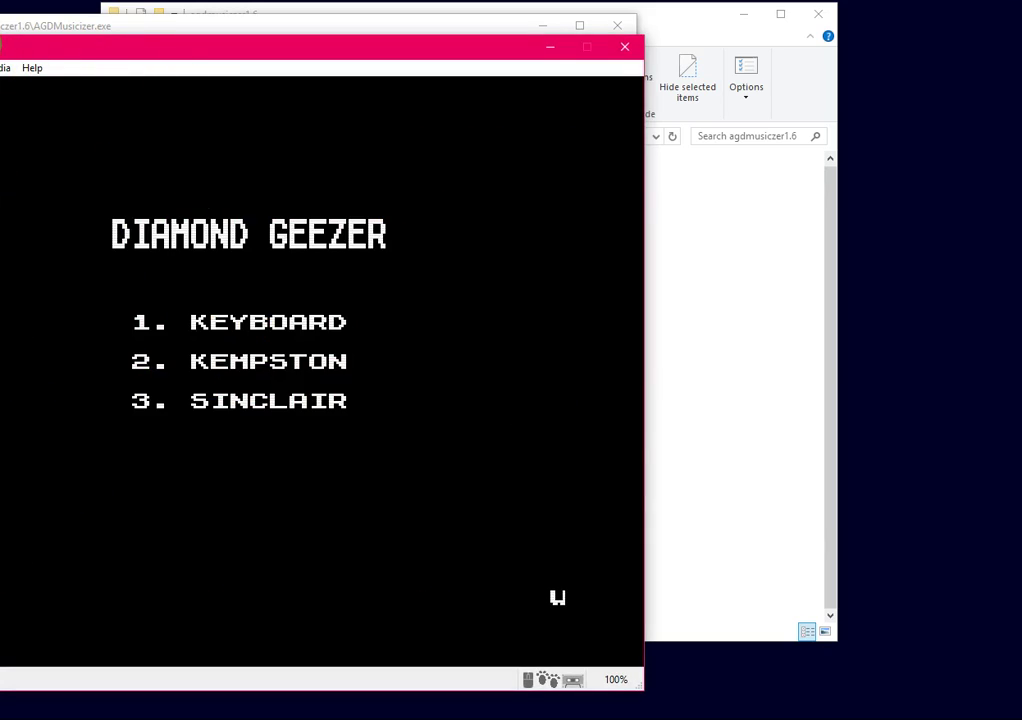
pyautogui.moveTo(0, 48); pyautogui.dragTo(306, 73)
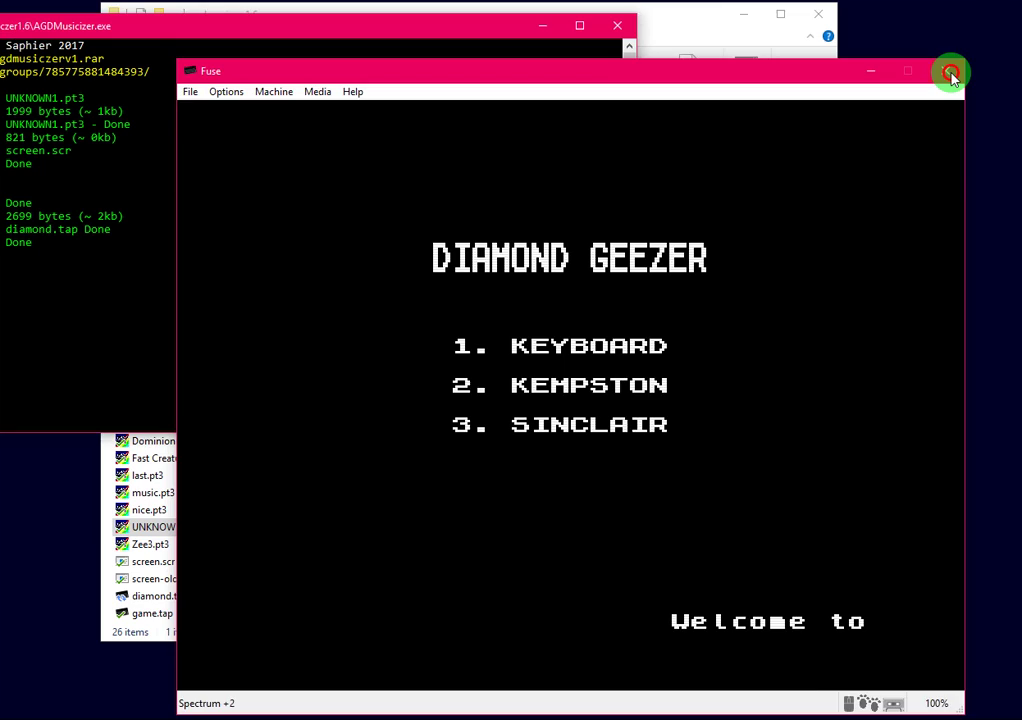
pyautogui.click(951, 72)
pyautogui.click(623, 26)
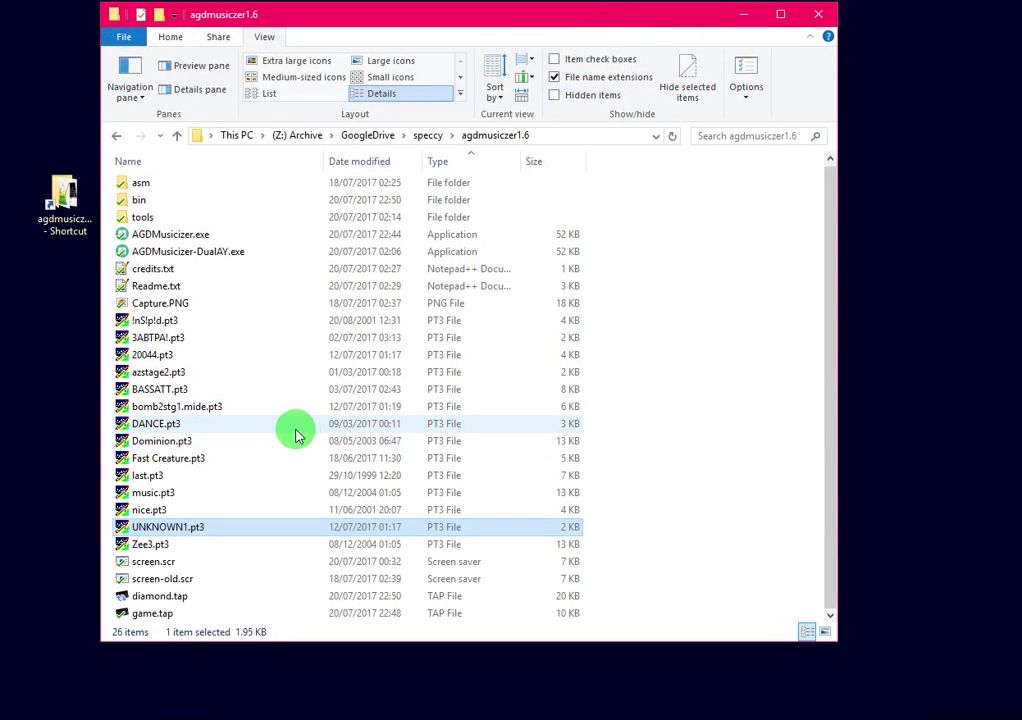
# Step: Check AGDMusicizer.exe's details, then enter the asm folder and select routines.asm
pyautogui.click(203, 234)
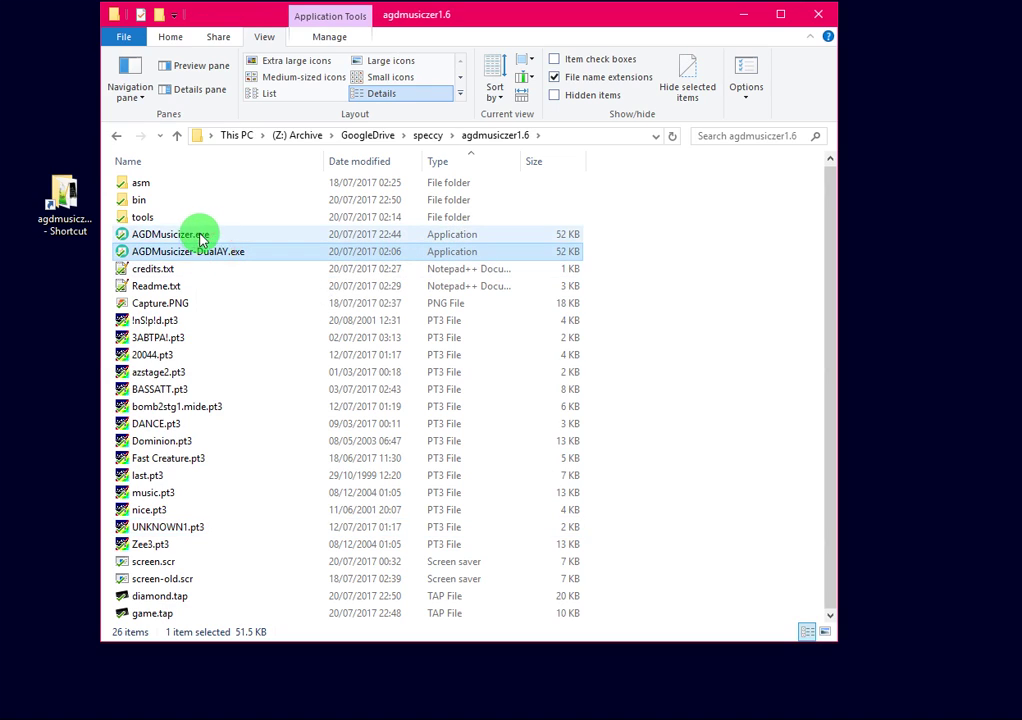
pyautogui.click(230, 234)
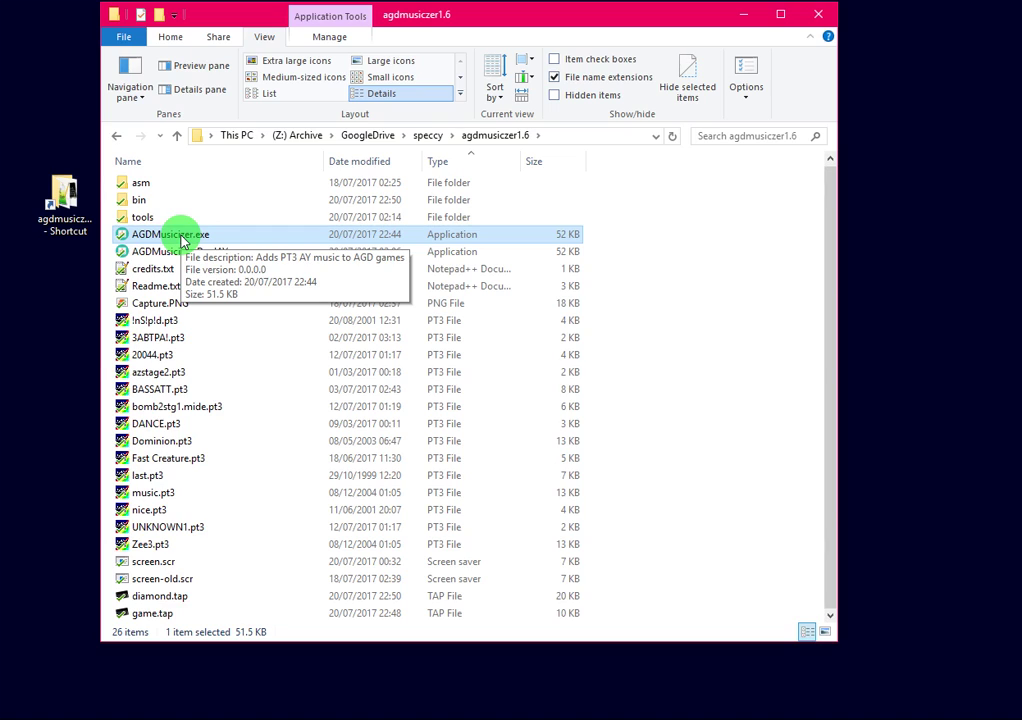
pyautogui.doubleClick(179, 182)
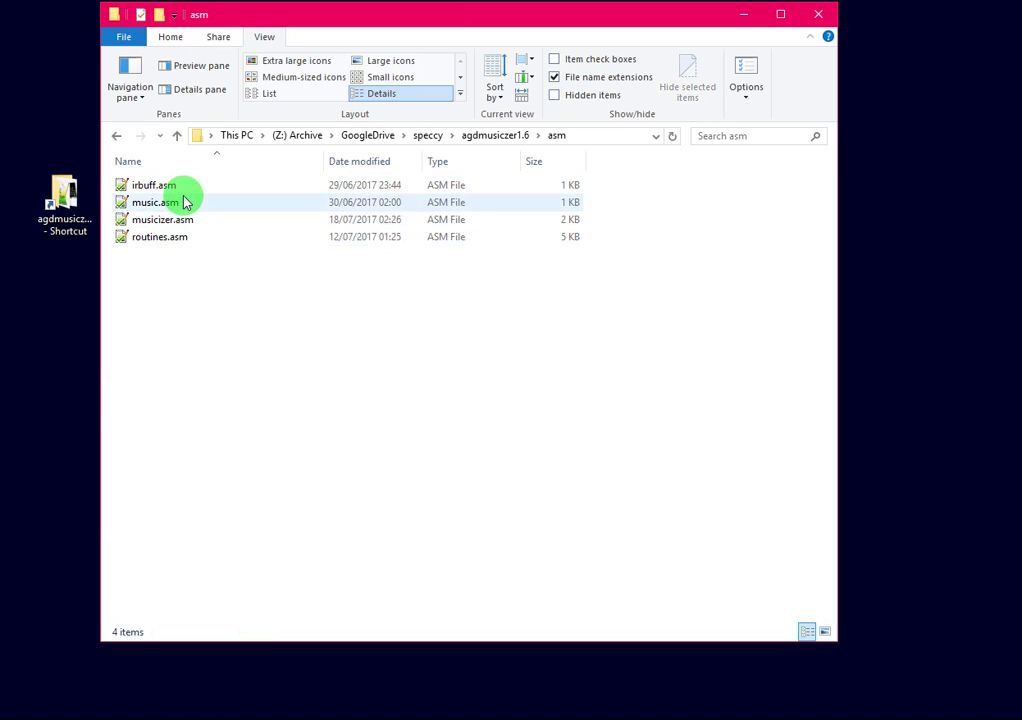
pyautogui.click(176, 242)
# Step: Review routines.asm in Notepad++, declining the update offer, then return to the agdmusiczer1.6 folder
pyautogui.doubleClick(190, 238)
pyautogui.click(613, 399)
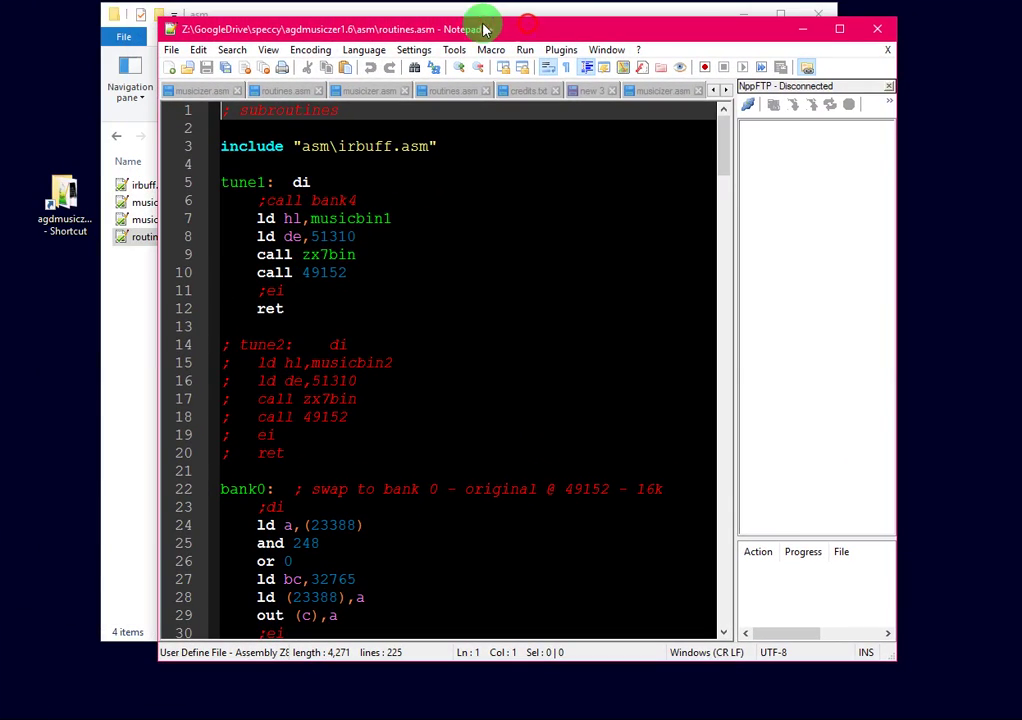
pyautogui.click(878, 27)
pyautogui.click(470, 135)
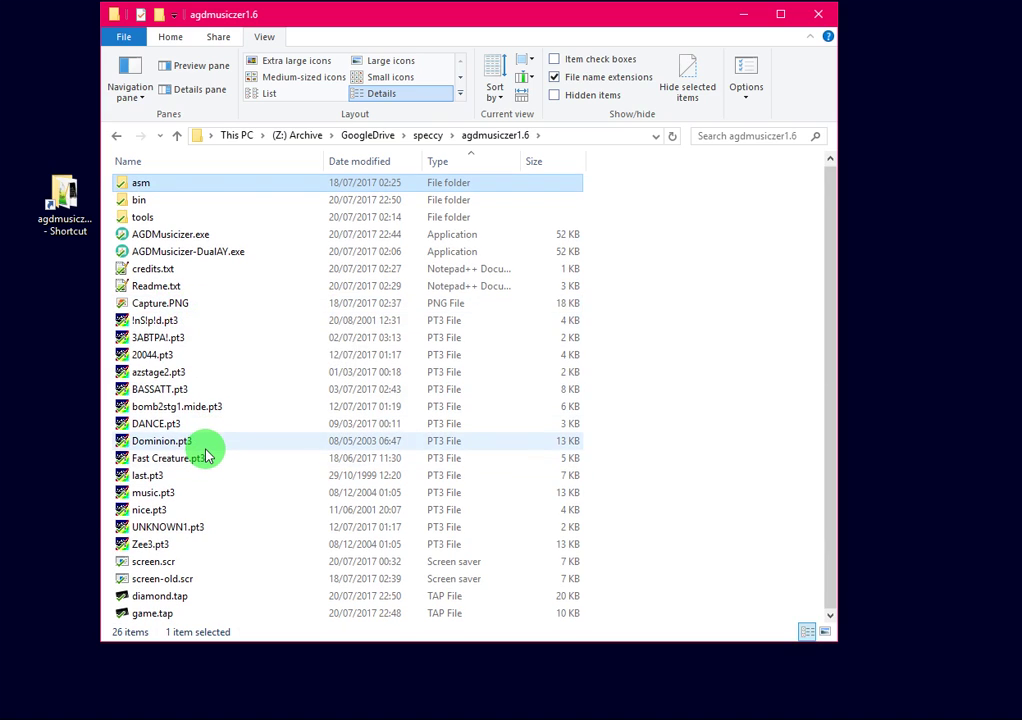
# Step: Read the 23-line credits.txt contributor list in Notepad++, then minimise the editor
pyautogui.doubleClick(154, 268)
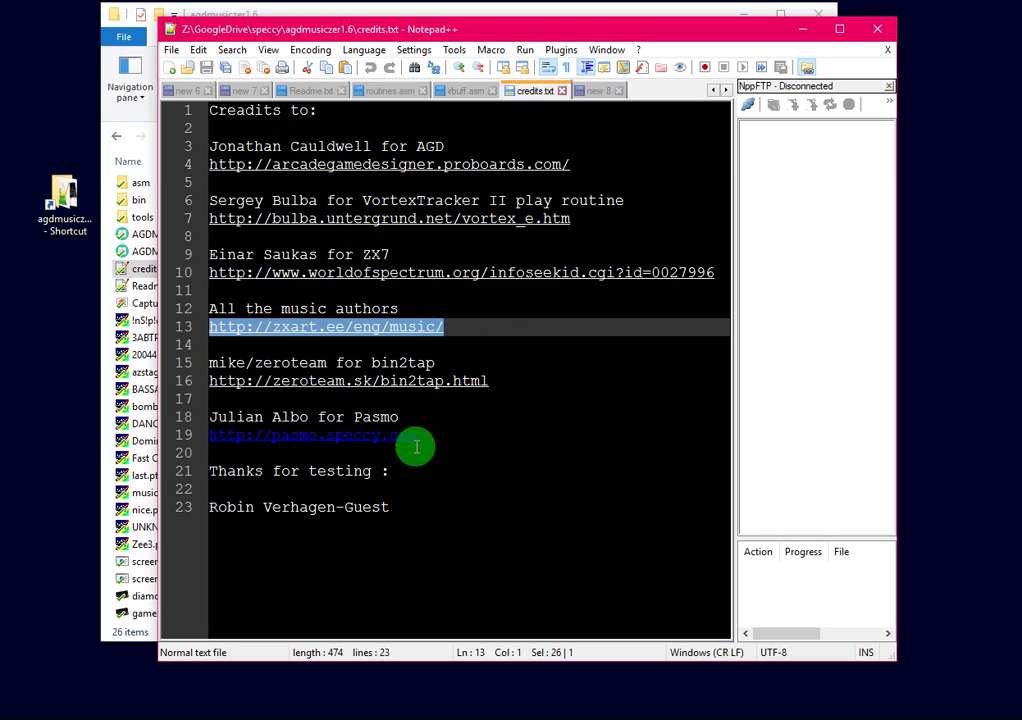
pyautogui.click(805, 34)
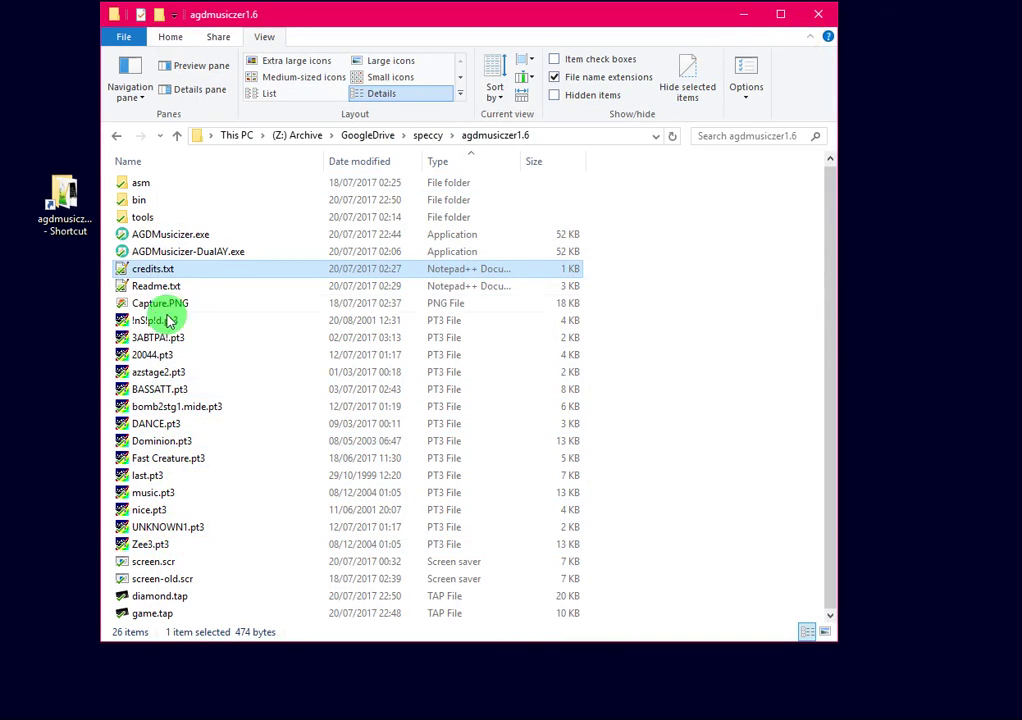